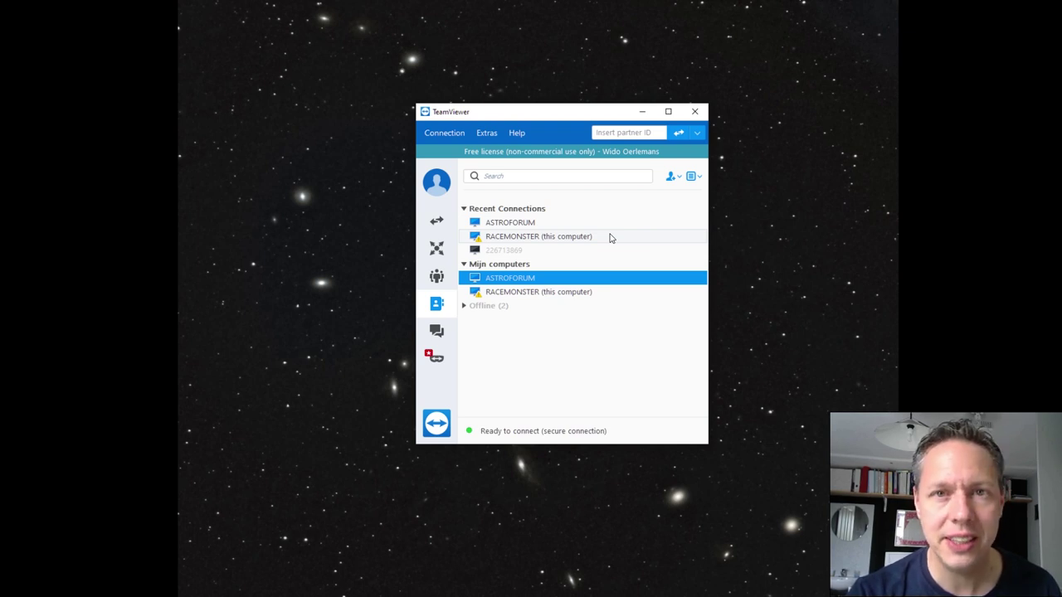
{"action": "left_click_drag", "start_coordinate": [515, 113], "coordinate": [504, 114]}
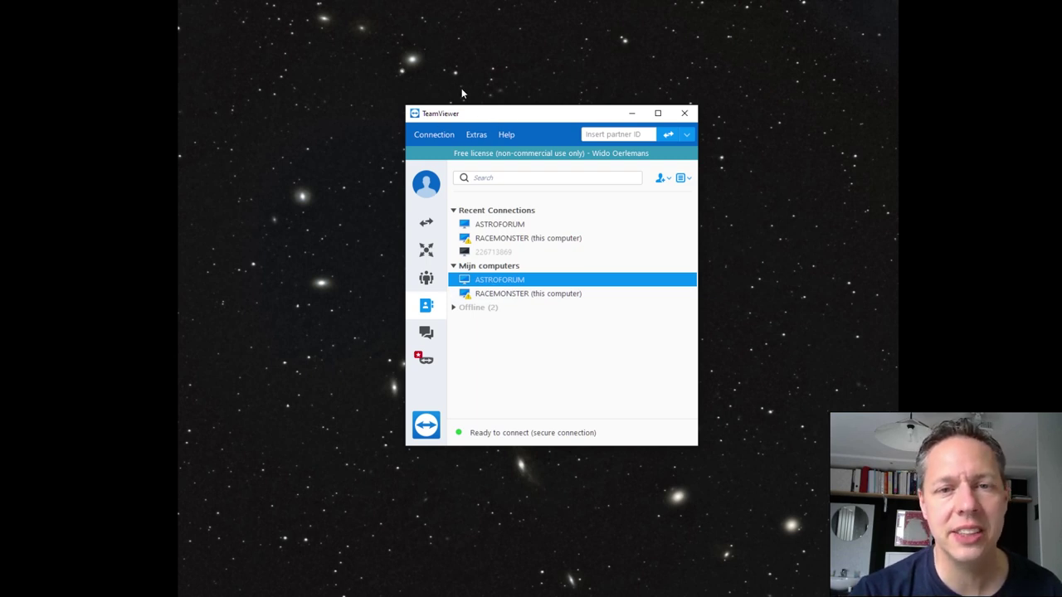
{"action": "mouse_move", "coordinate": [506, 117]}
{"action": "left_mouse_down"}
{"action": "mouse_move", "coordinate": [563, 117]}
{"action": "mouse_move", "coordinate": [512, 105]}
{"action": "left_mouse_up"}
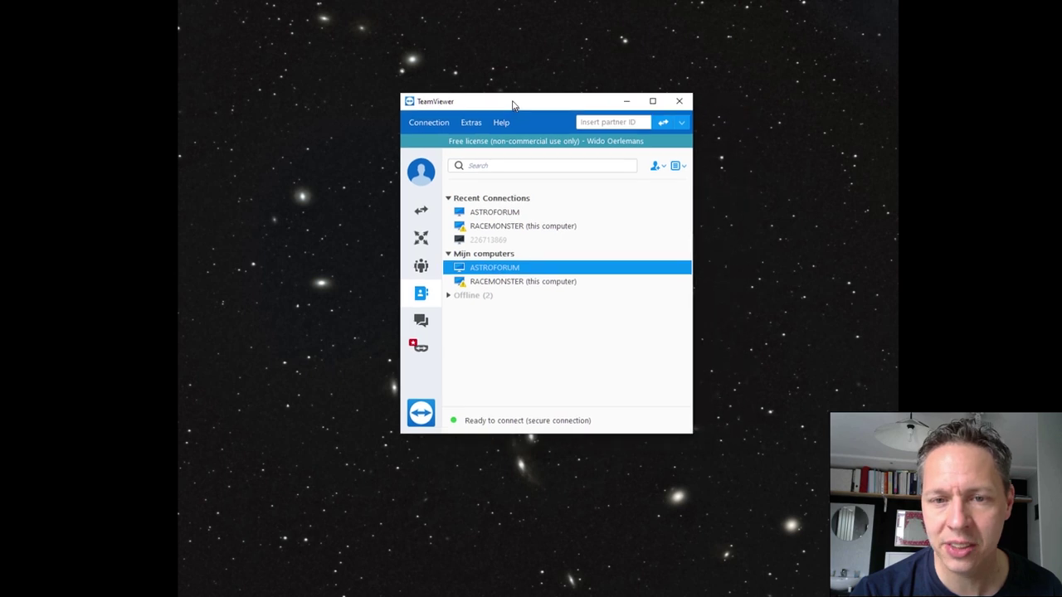
Connect to the ASTROFORUM PC, unlock it with its PIN, and open its File Explorer.
{"action": "double_click", "coordinate": [489, 269]}
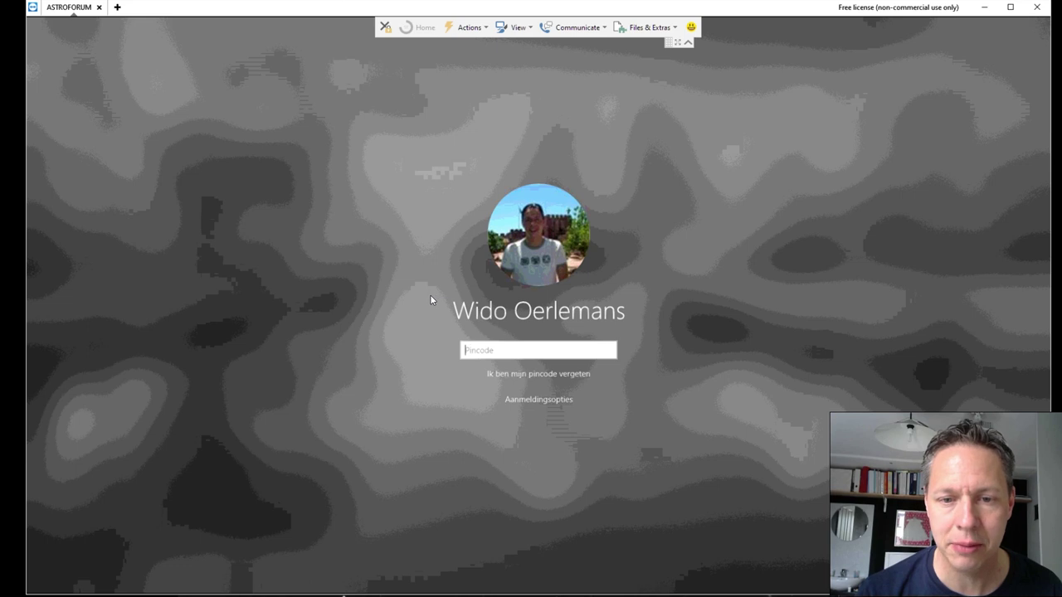
{"action": "type", "text": "••••"}
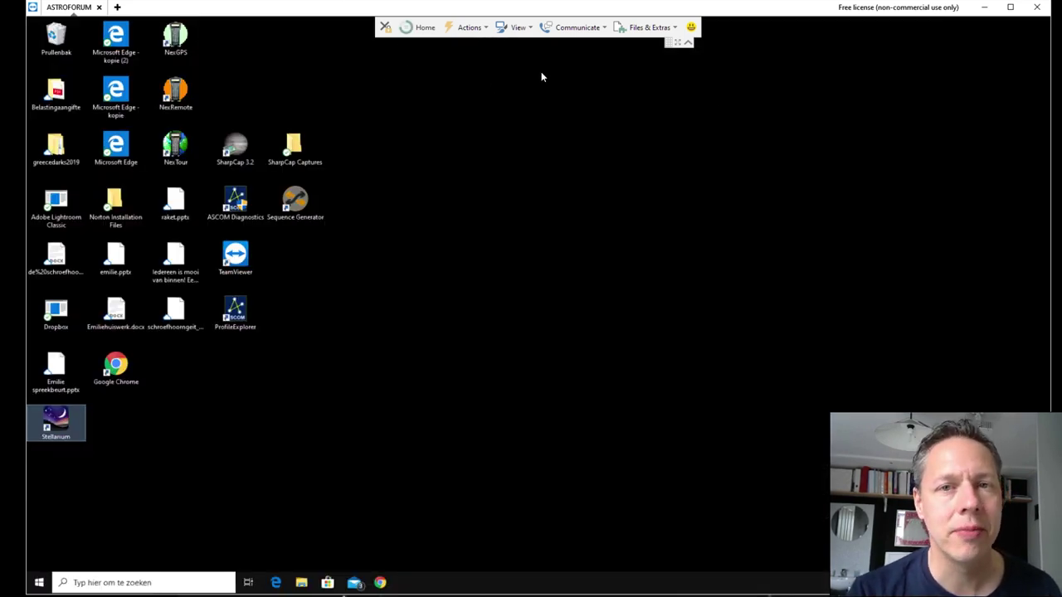
{"action": "left_click", "coordinate": [39, 585]}
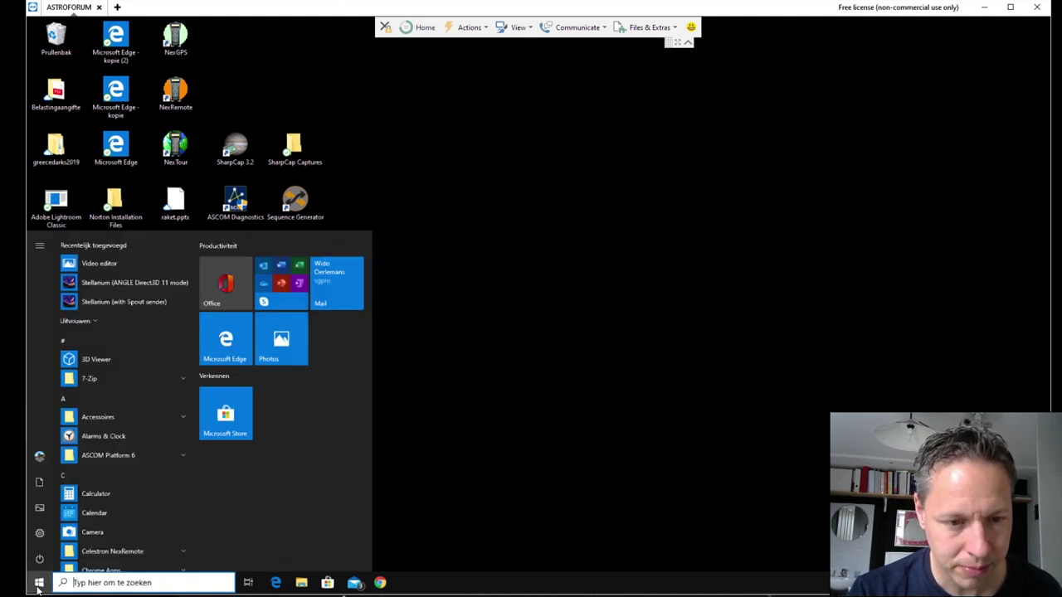
{"action": "left_click", "coordinate": [503, 429]}
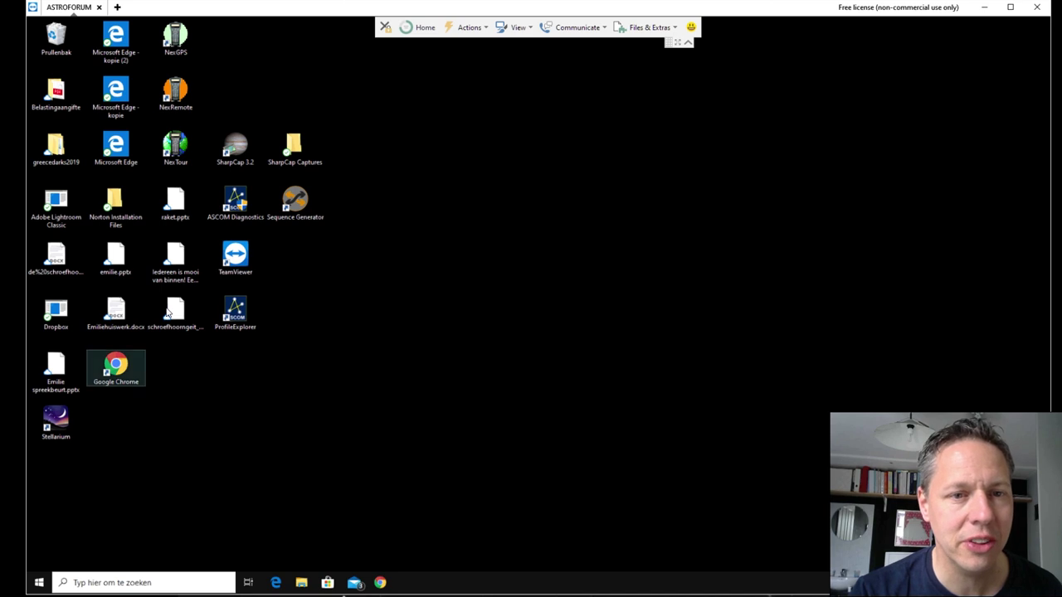
{"action": "left_click", "coordinate": [302, 582]}
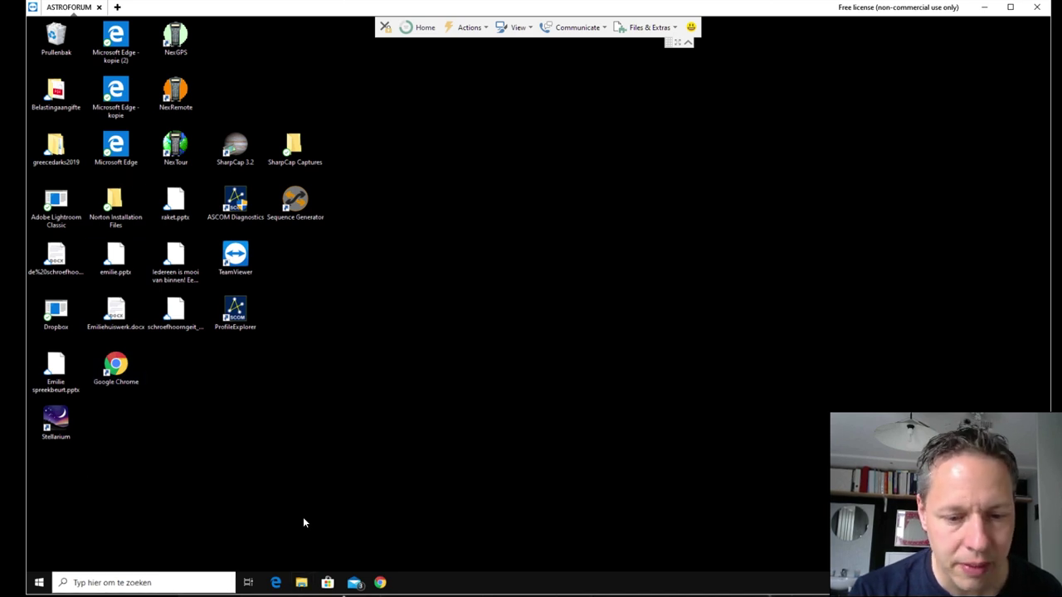
Open SETUPASTROGEAR and inspect ASCOMPlatform64.exe, the Celestron setup file and dotNetFx35setup.exe.
{"action": "left_click", "coordinate": [274, 230]}
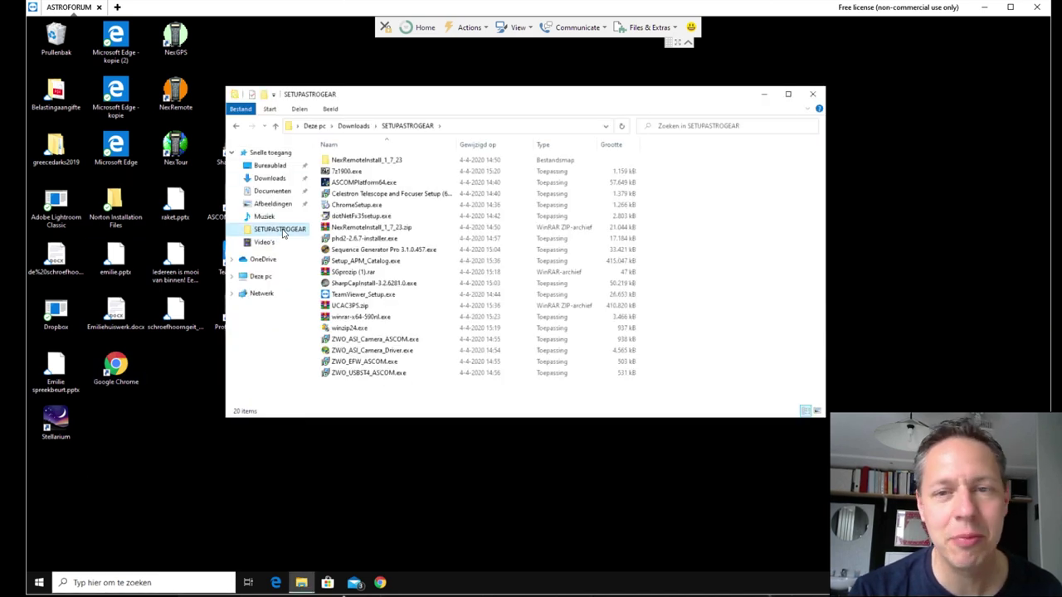
{"action": "left_click_drag", "start_coordinate": [624, 98], "coordinate": [690, 99]}
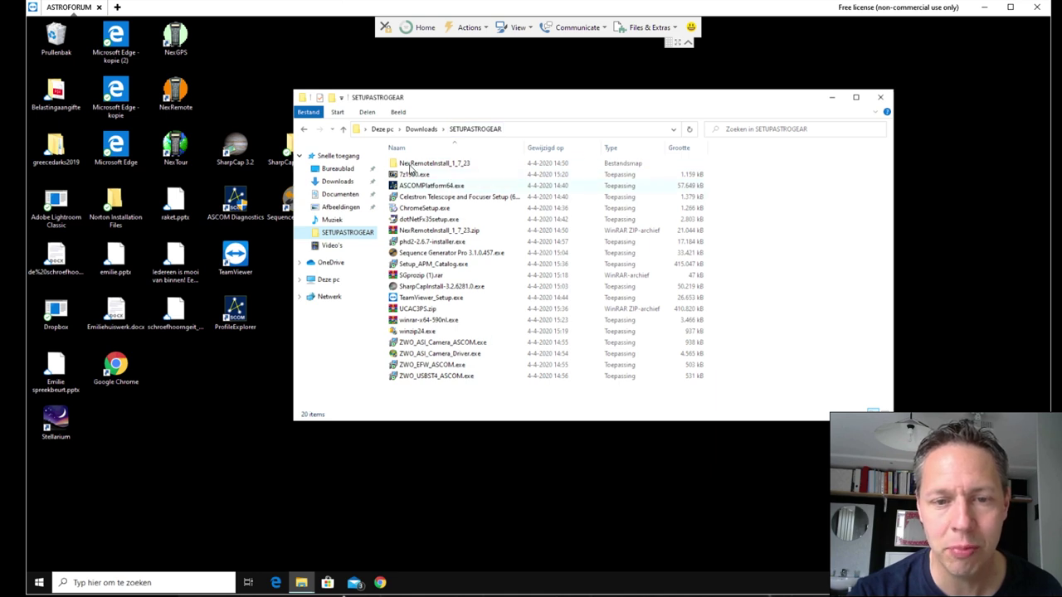
{"action": "left_click_drag", "start_coordinate": [539, 98], "coordinate": [559, 80]}
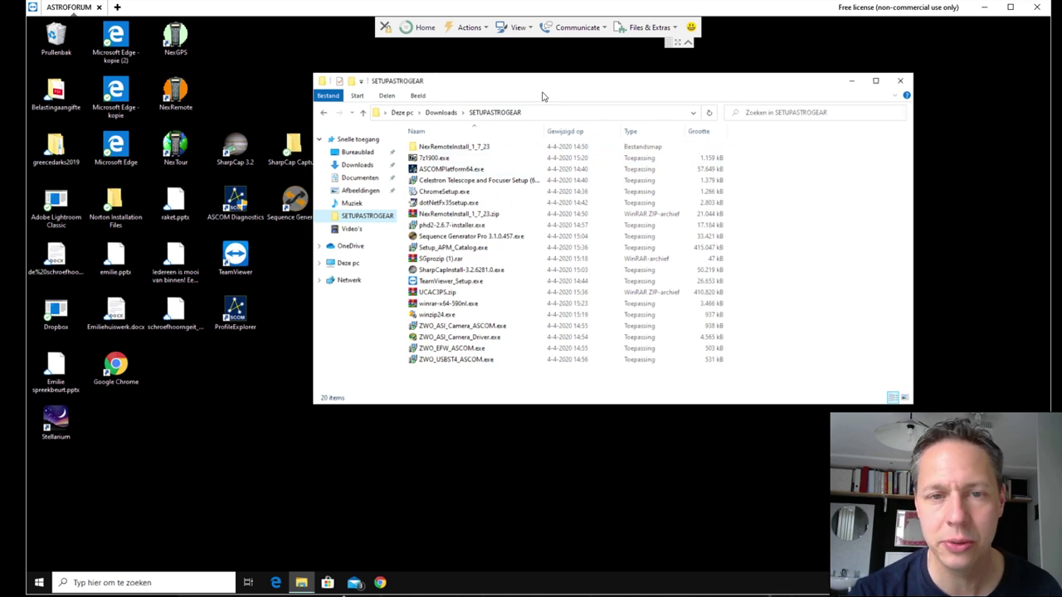
{"action": "left_click", "coordinate": [482, 170]}
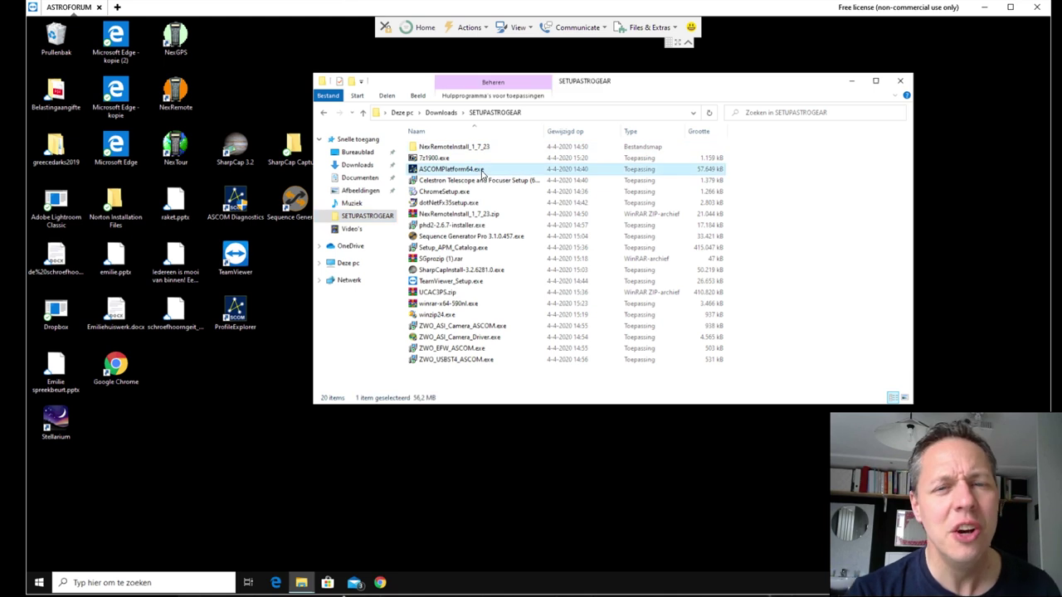
{"action": "left_click", "coordinate": [431, 181]}
{"action": "left_click", "coordinate": [433, 170]}
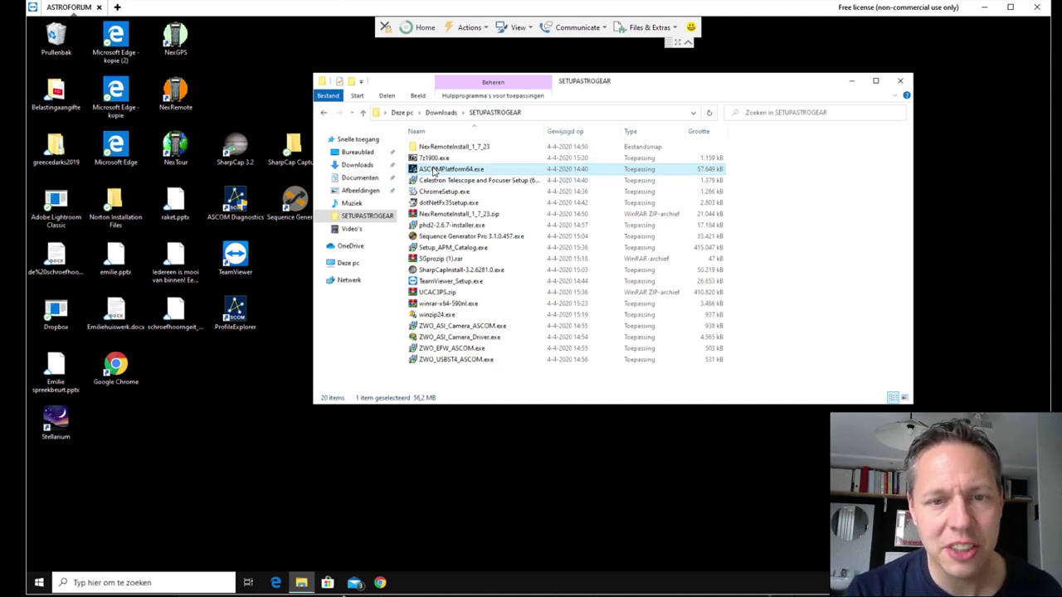
{"action": "left_click", "coordinate": [431, 205]}
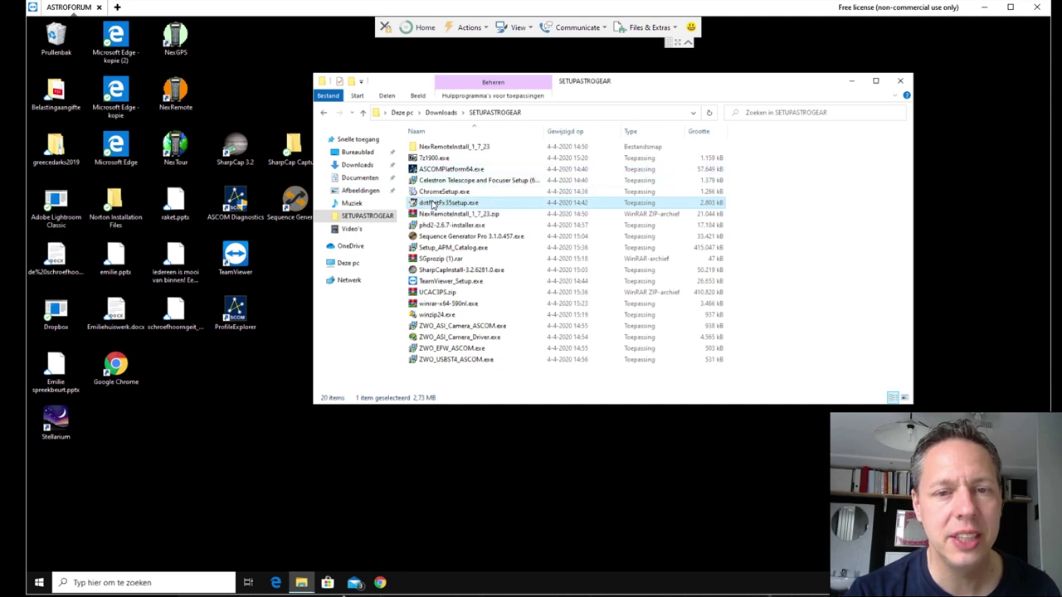
{"action": "left_click", "coordinate": [439, 171]}
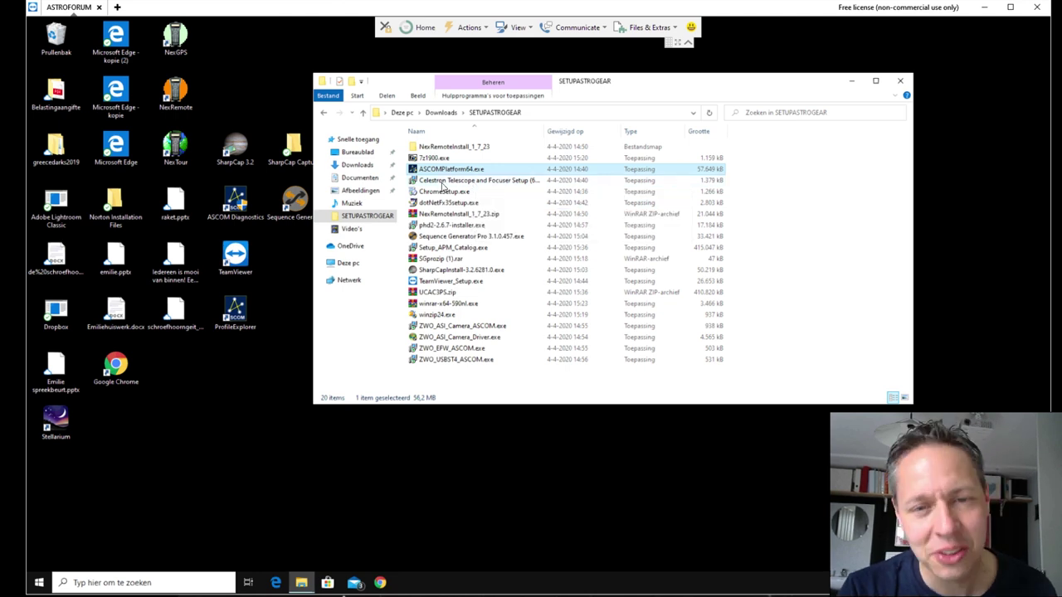
{"action": "left_click", "coordinate": [439, 182]}
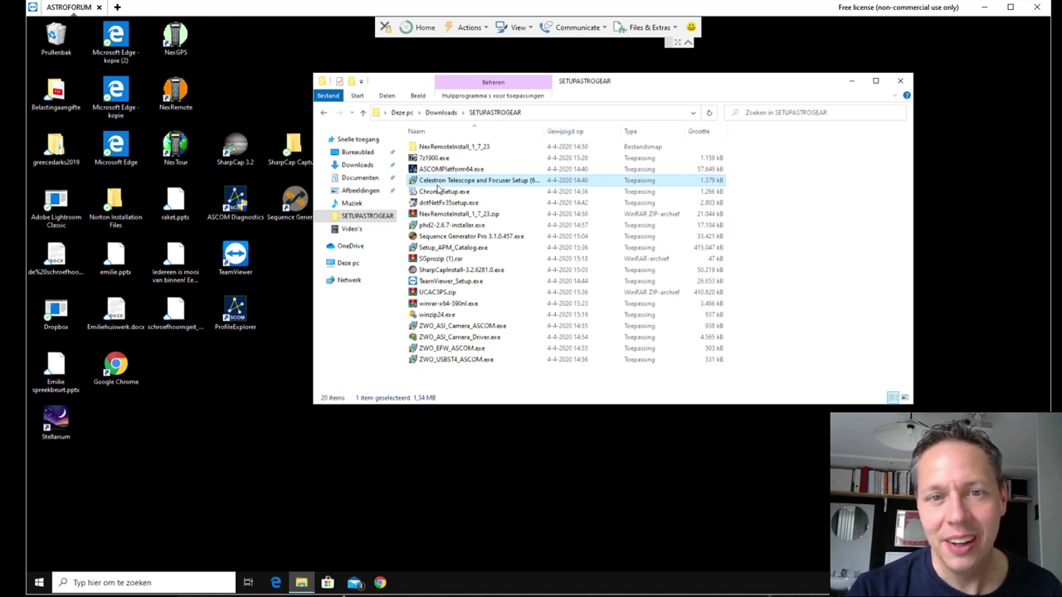
{"action": "mouse_move", "coordinate": [445, 186]}
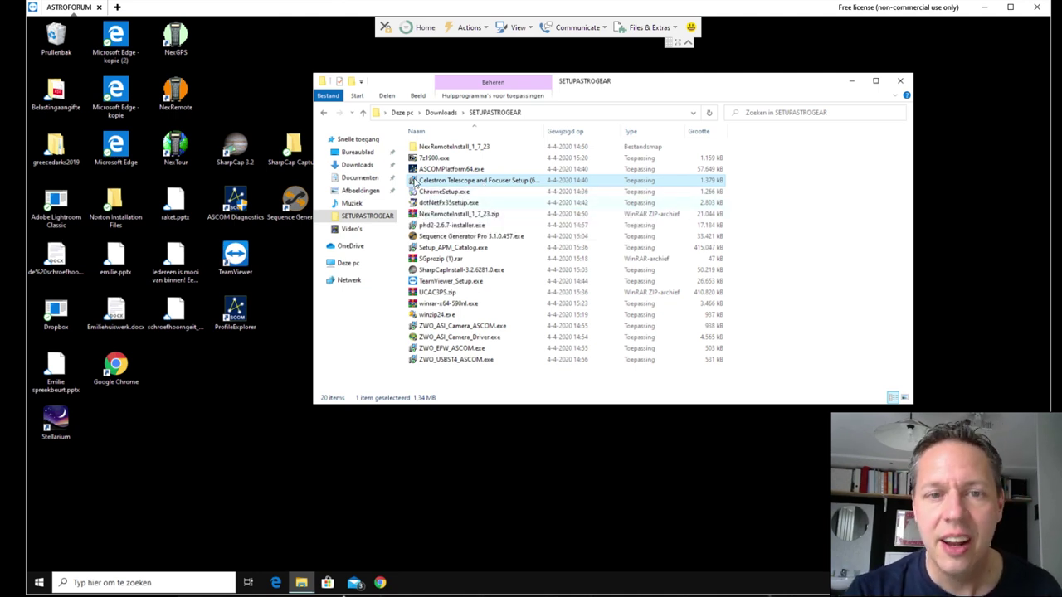
{"action": "left_click", "coordinate": [434, 216]}
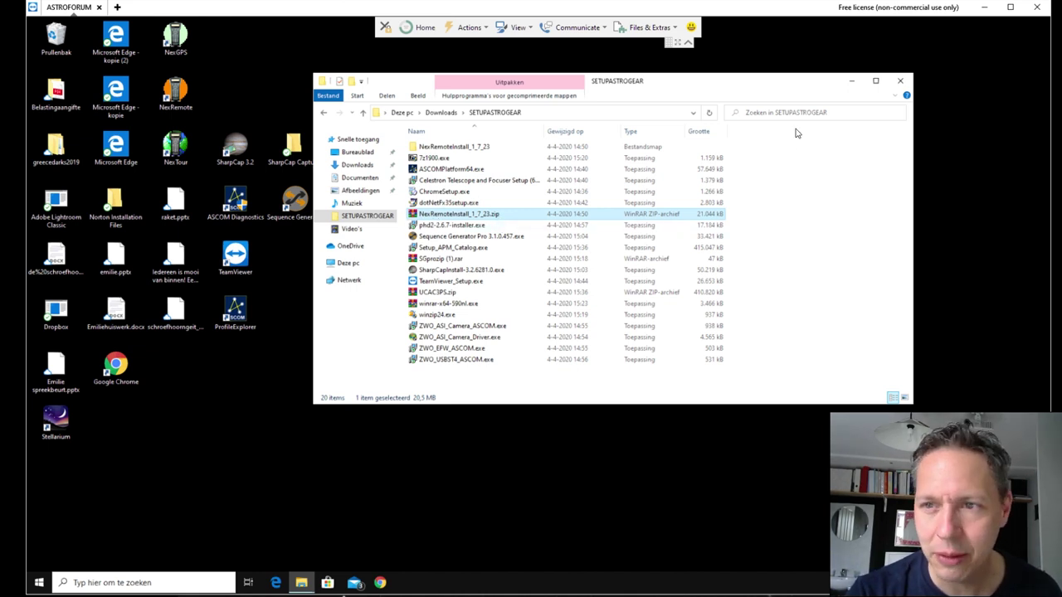
Launch NexRemote from the desktop and confirm PC port COM4, Advanced GT, virtual port COM6.
{"action": "left_click", "coordinate": [851, 81]}
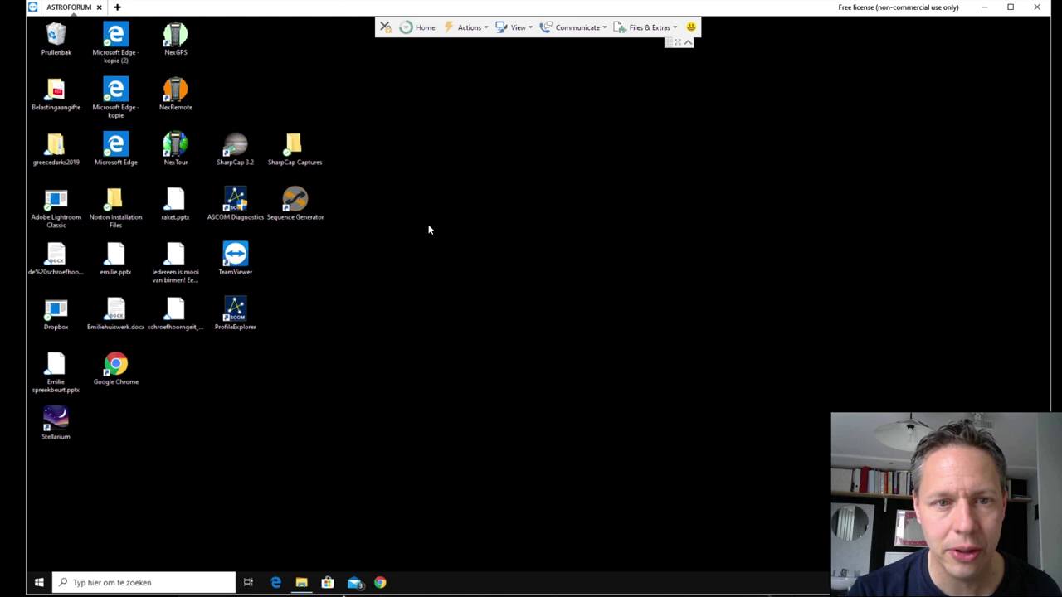
{"action": "double_click", "coordinate": [188, 96]}
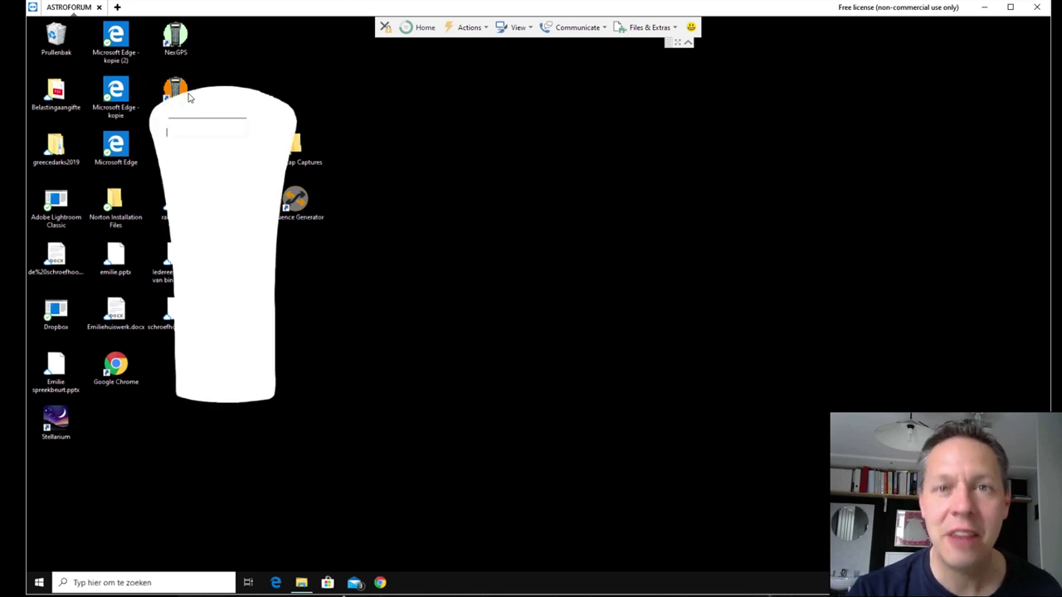
{"action": "left_click_drag", "start_coordinate": [895, 93], "coordinate": [501, 110]}
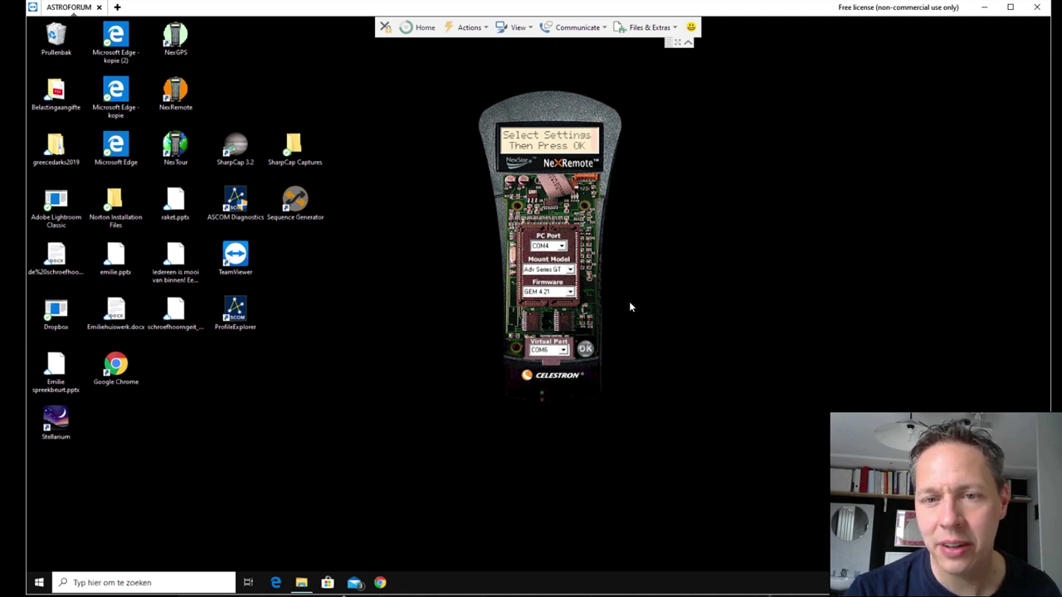
{"action": "left_click_drag", "start_coordinate": [559, 109], "coordinate": [526, 122]}
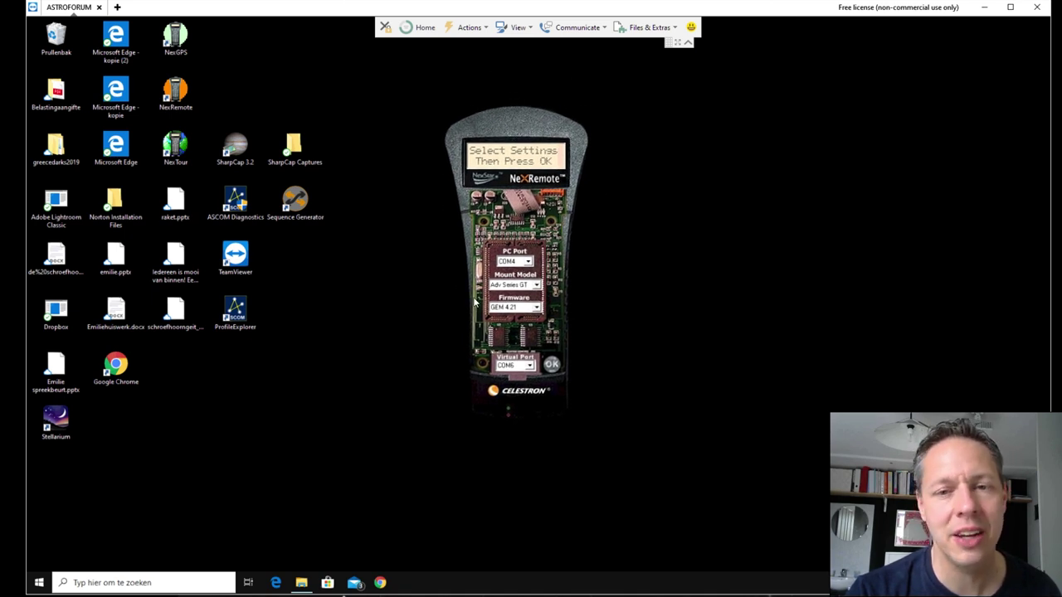
{"action": "left_click", "coordinate": [553, 365]}
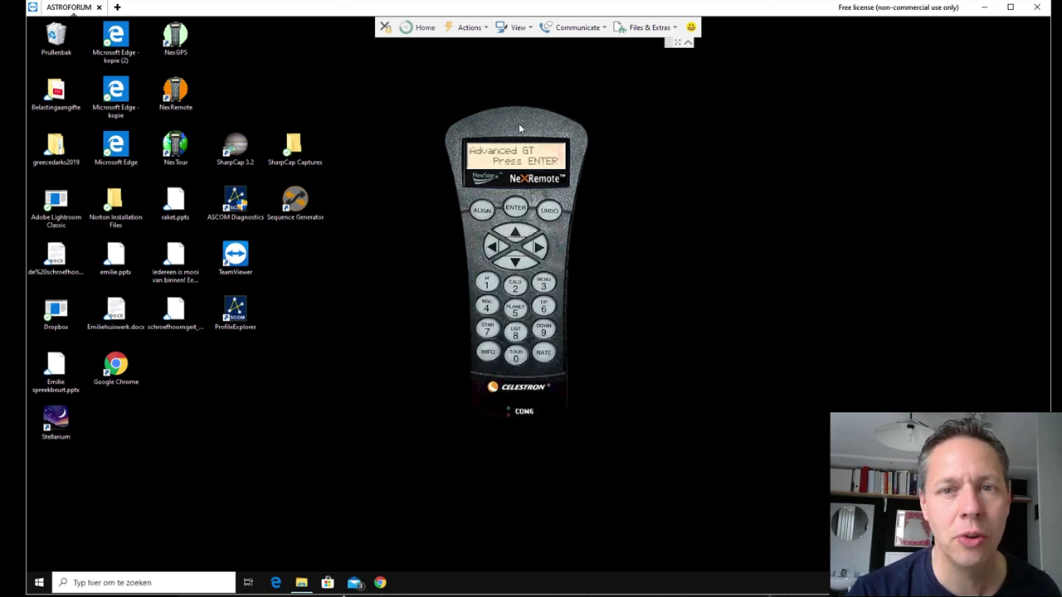
Run the handset startup: index marks, current time, daylight saving, Zone 1, date 04/06/20, Last Alignment.
{"action": "left_click_drag", "start_coordinate": [579, 121], "coordinate": [732, 127]}
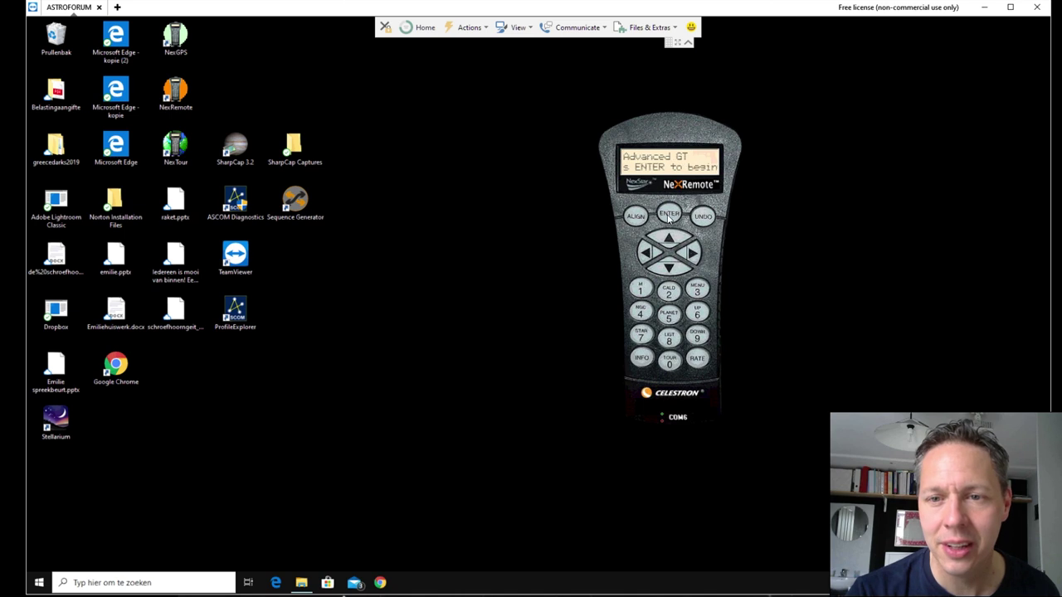
{"action": "left_click", "coordinate": [668, 215]}
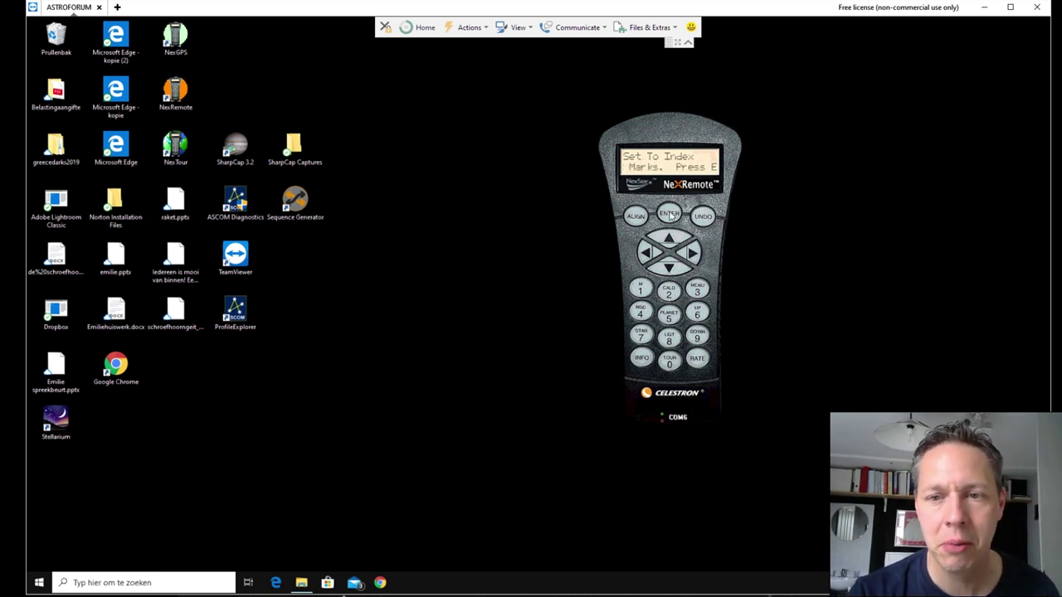
{"action": "left_click", "coordinate": [670, 215]}
{"action": "left_click", "coordinate": [670, 214]}
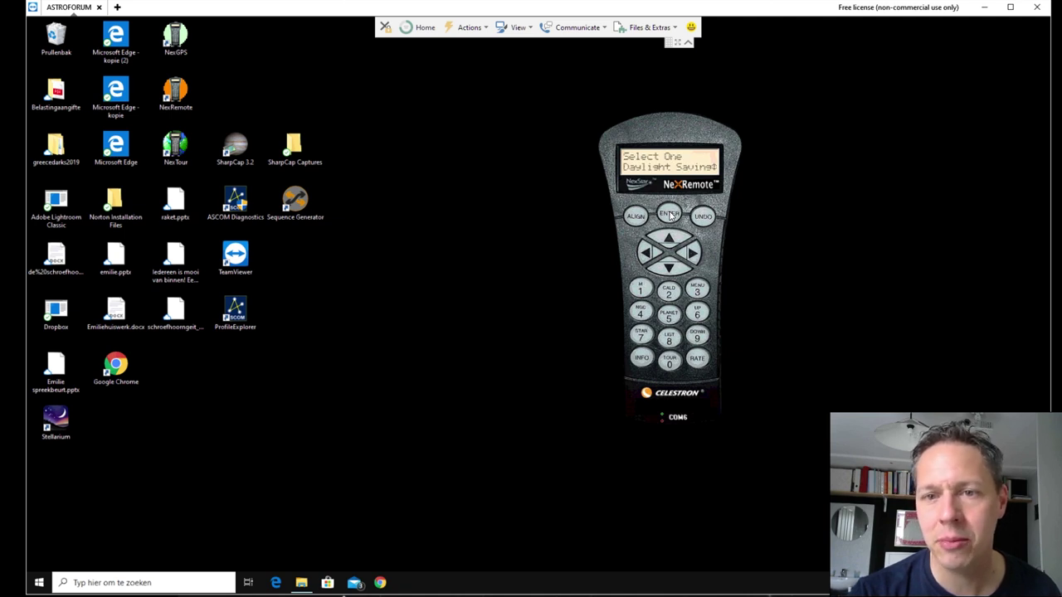
{"action": "left_click", "coordinate": [670, 215]}
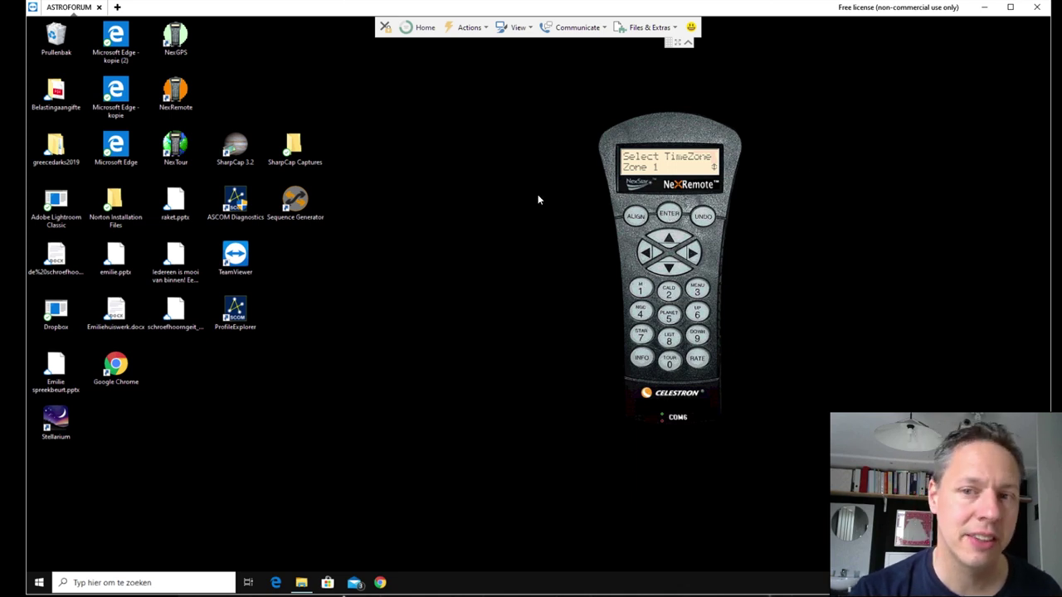
{"action": "left_click", "coordinate": [669, 216]}
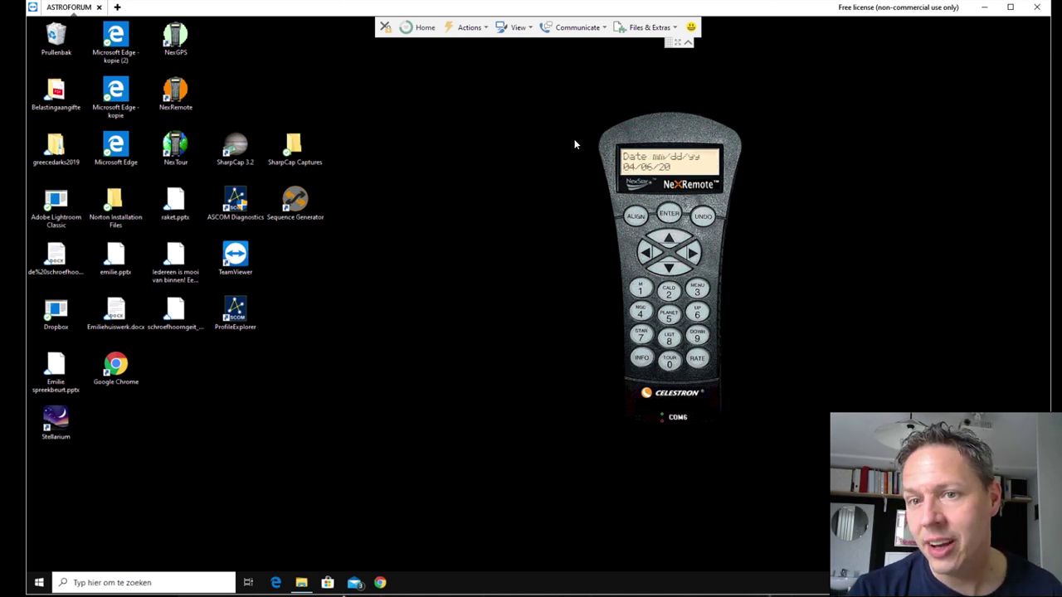
{"action": "left_click", "coordinate": [669, 215]}
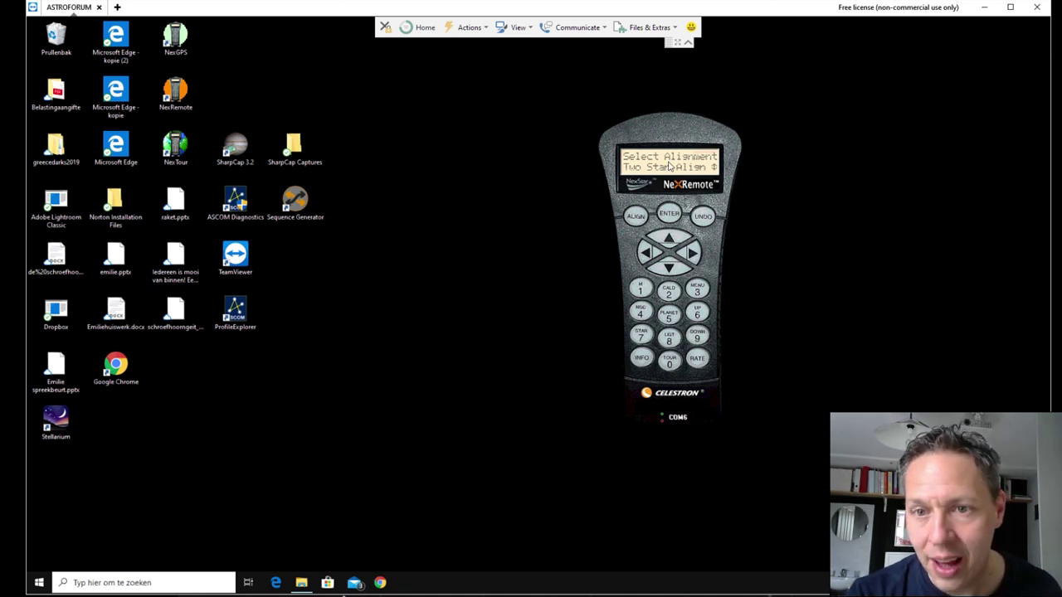
{"action": "left_click", "coordinate": [697, 334]}
{"action": "left_click", "coordinate": [697, 335]}
{"action": "left_click", "coordinate": [697, 334]}
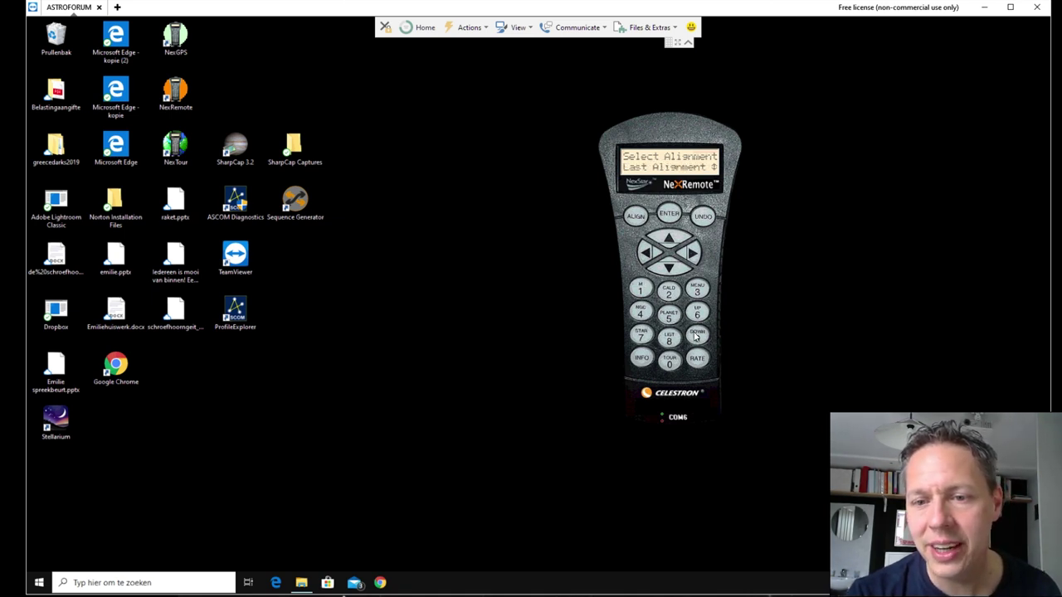
{"action": "left_click", "coordinate": [669, 212]}
Move the hand controller to the right side and bring back the SETUPASTROGEAR folder.
{"action": "left_click_drag", "start_coordinate": [677, 121], "coordinate": [906, 124]}
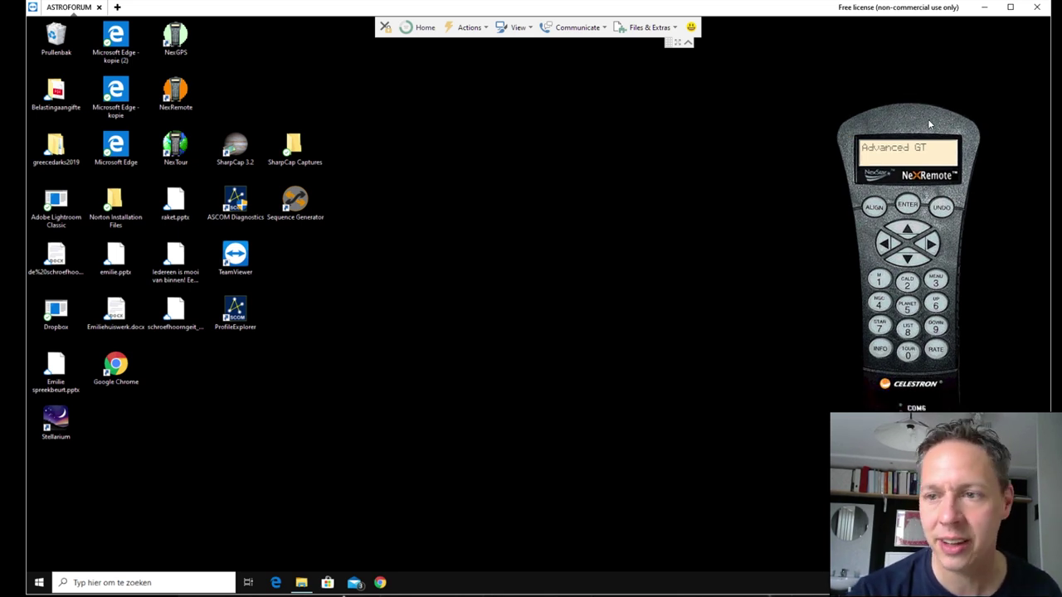
{"action": "left_click_drag", "start_coordinate": [912, 121], "coordinate": [850, 147]}
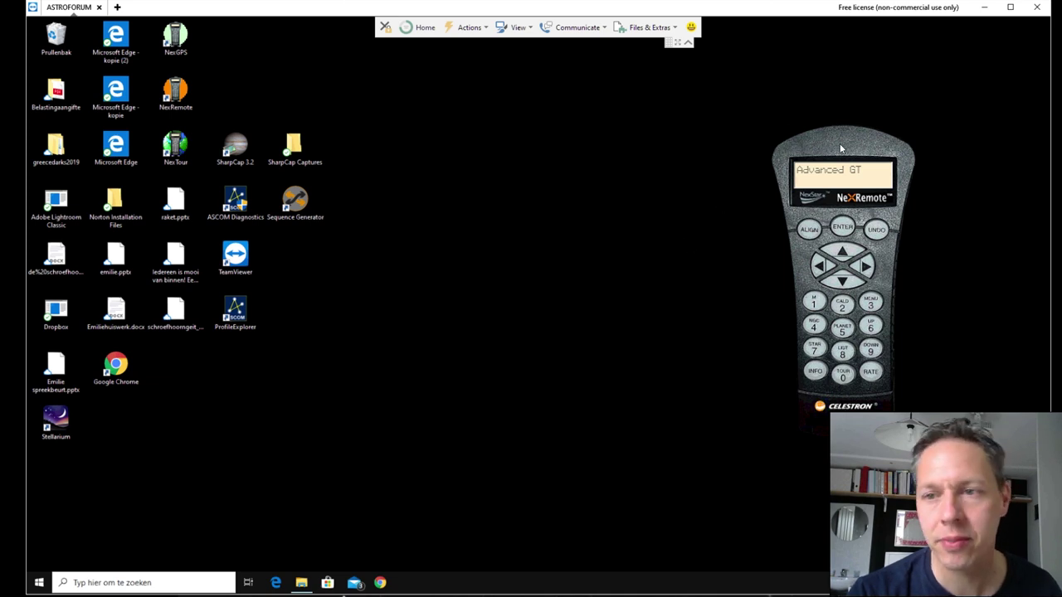
{"action": "left_click_drag", "start_coordinate": [839, 145], "coordinate": [875, 163]}
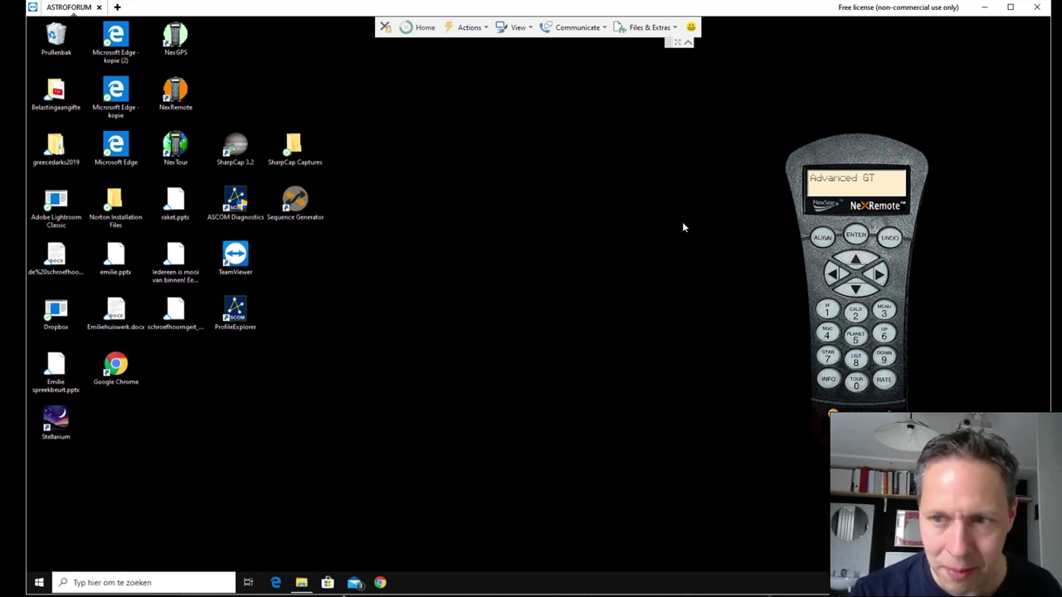
{"action": "left_click", "coordinate": [301, 582]}
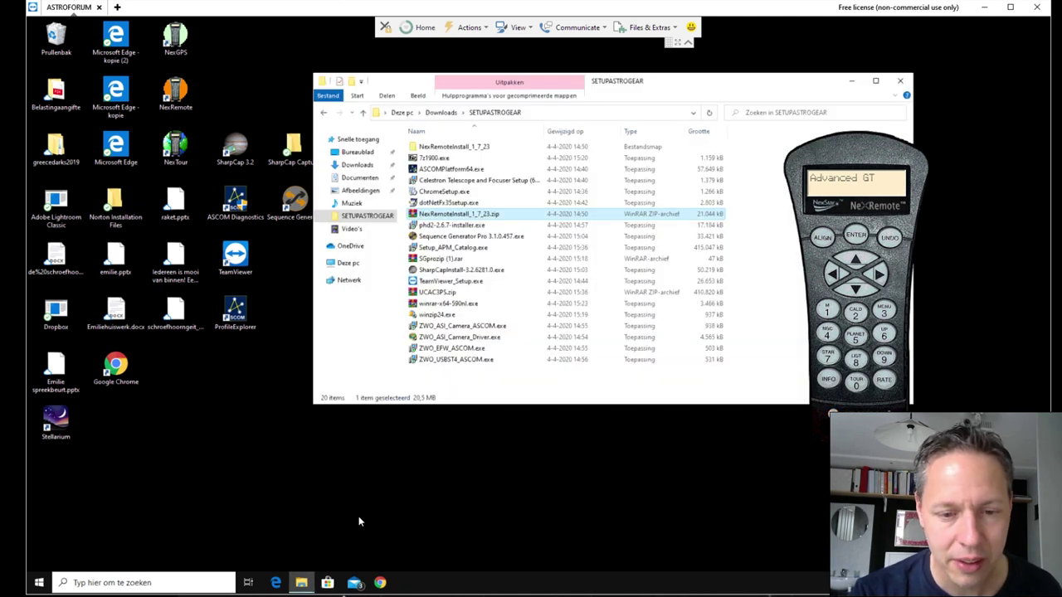
Select the phd2-2.6.7 installer in the folder and minimize Explorer.
{"action": "left_click_drag", "start_coordinate": [685, 88], "coordinate": [497, 114]}
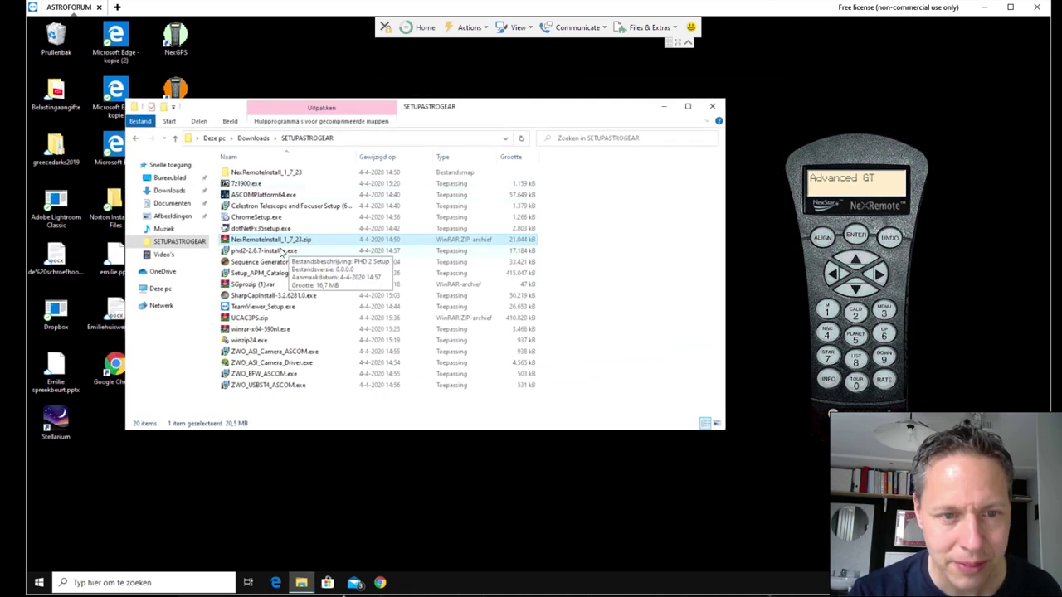
{"action": "left_click", "coordinate": [231, 251]}
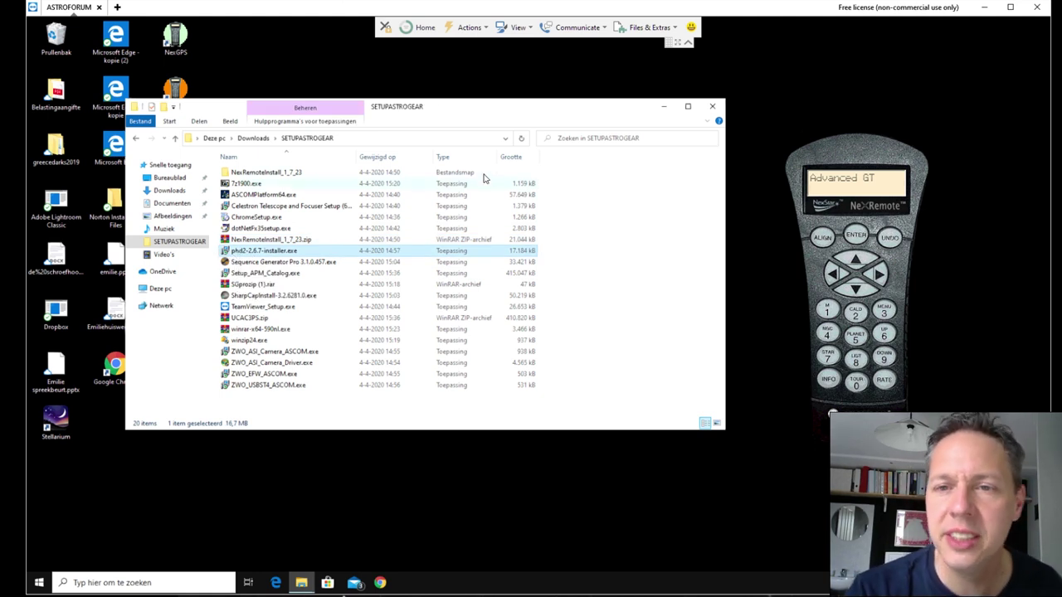
{"action": "left_click", "coordinate": [664, 107]}
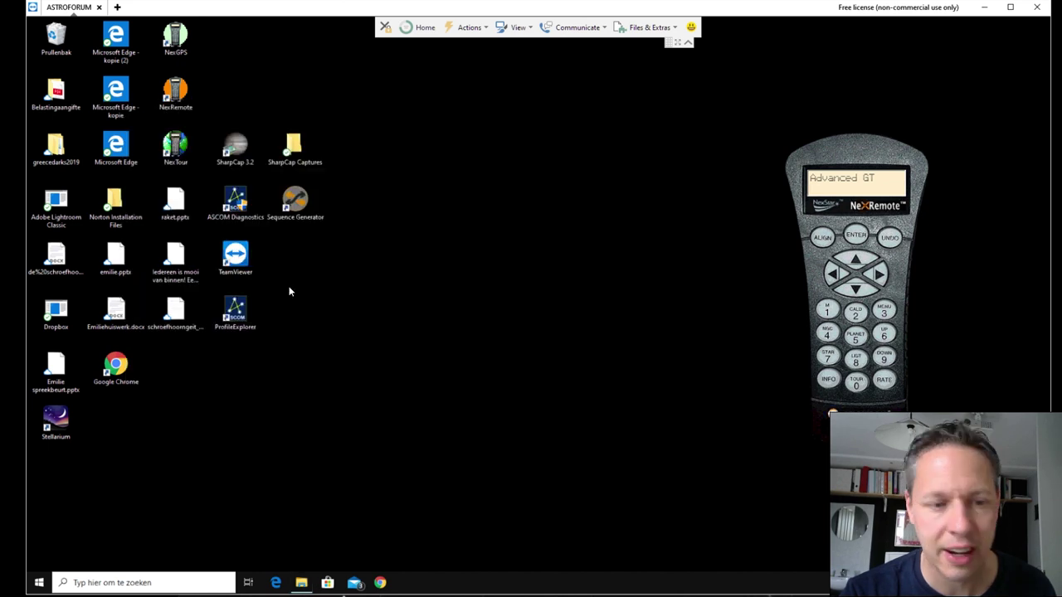
Launch PHD Guiding 2 through a Windows search for 'phd2'.
{"action": "left_click", "coordinate": [154, 582]}
{"action": "type", "text": "phd2"}
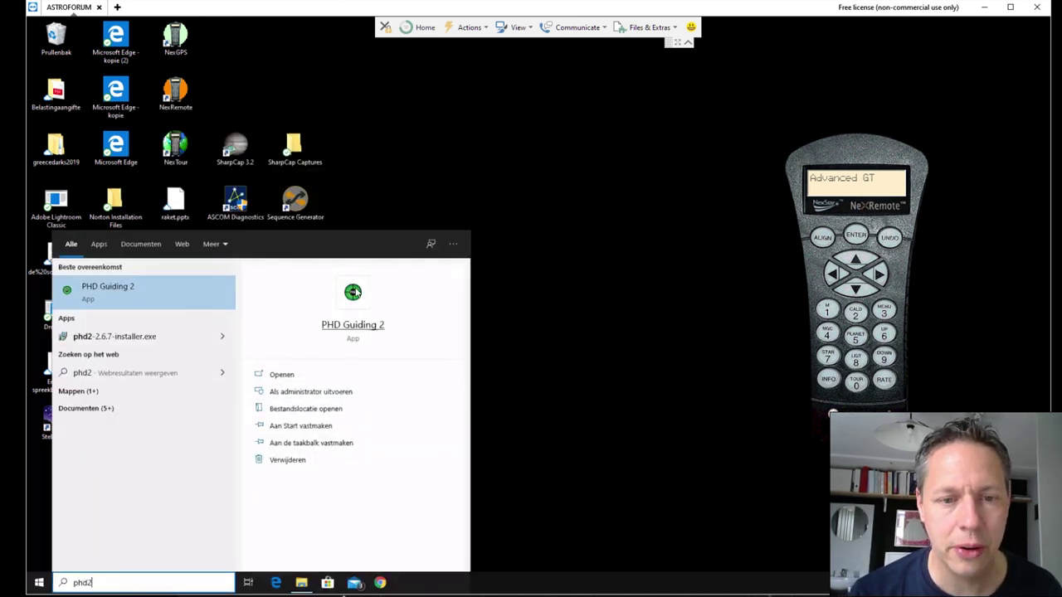
{"action": "key", "text": "Return"}
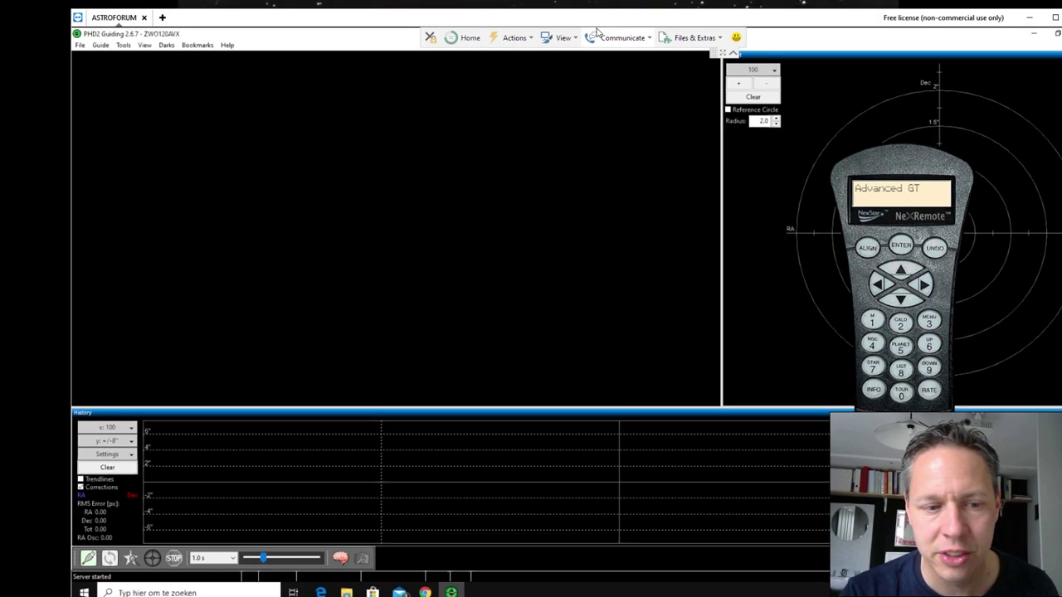
Connect the ZWO ASI120MC-S guide camera and Celestron mount, then briefly loop exposures and stop.
{"action": "left_click", "coordinate": [88, 558]}
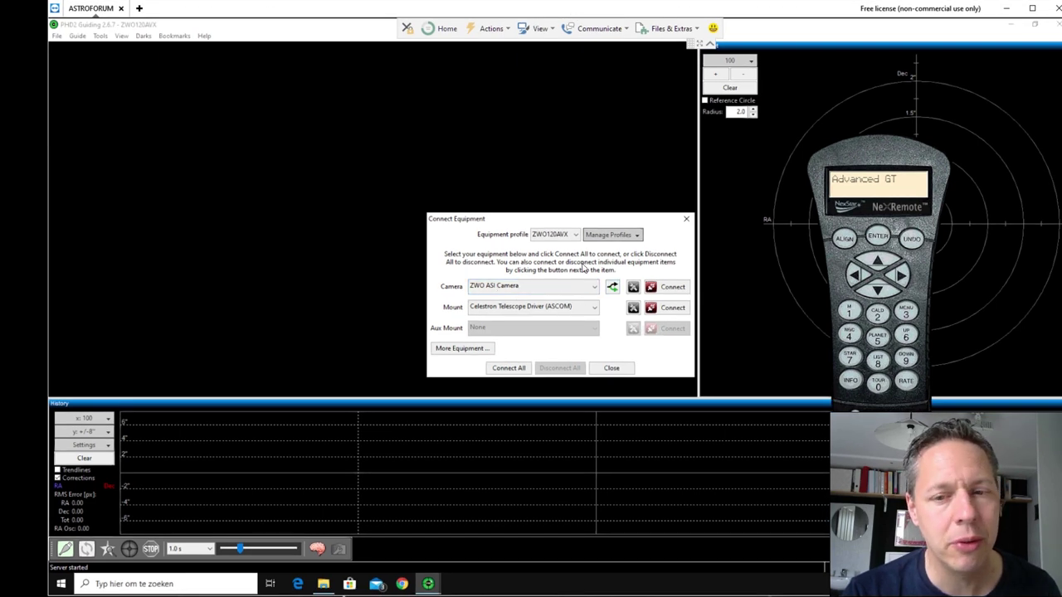
{"action": "left_click", "coordinate": [613, 287]}
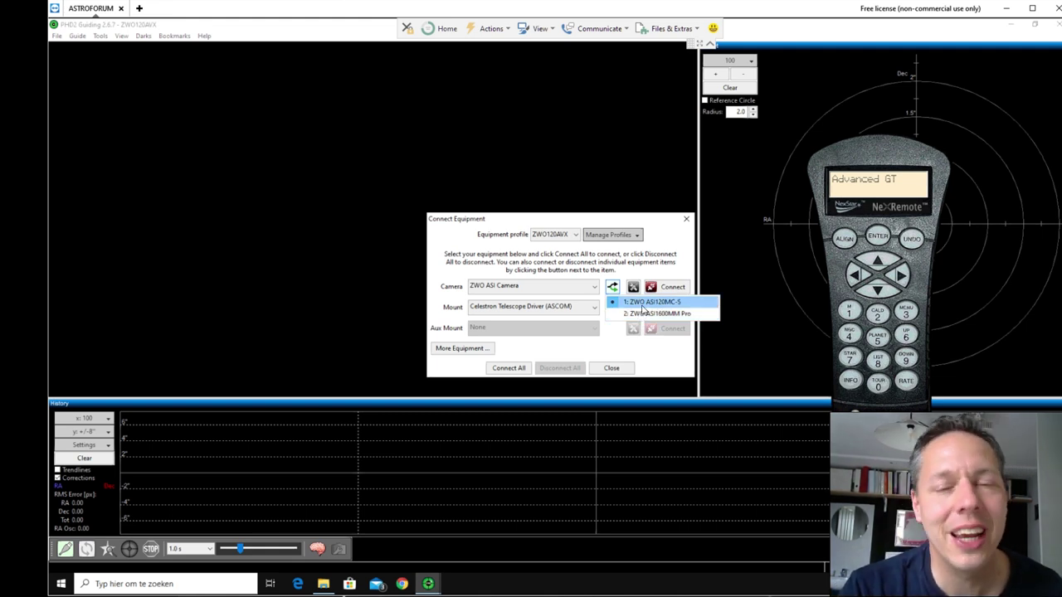
{"action": "left_click", "coordinate": [643, 305]}
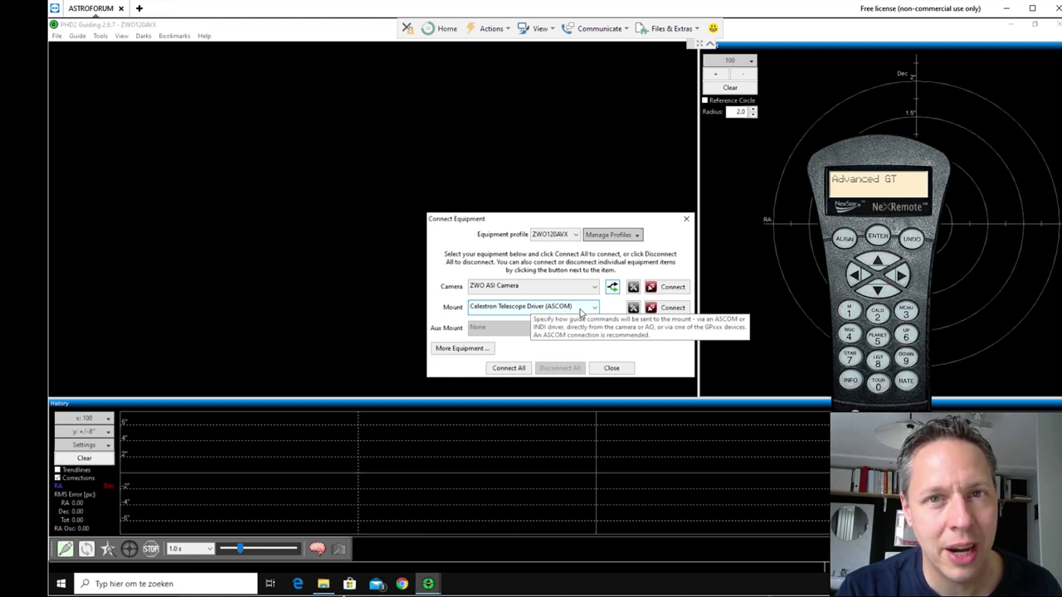
{"action": "left_click", "coordinate": [672, 308]}
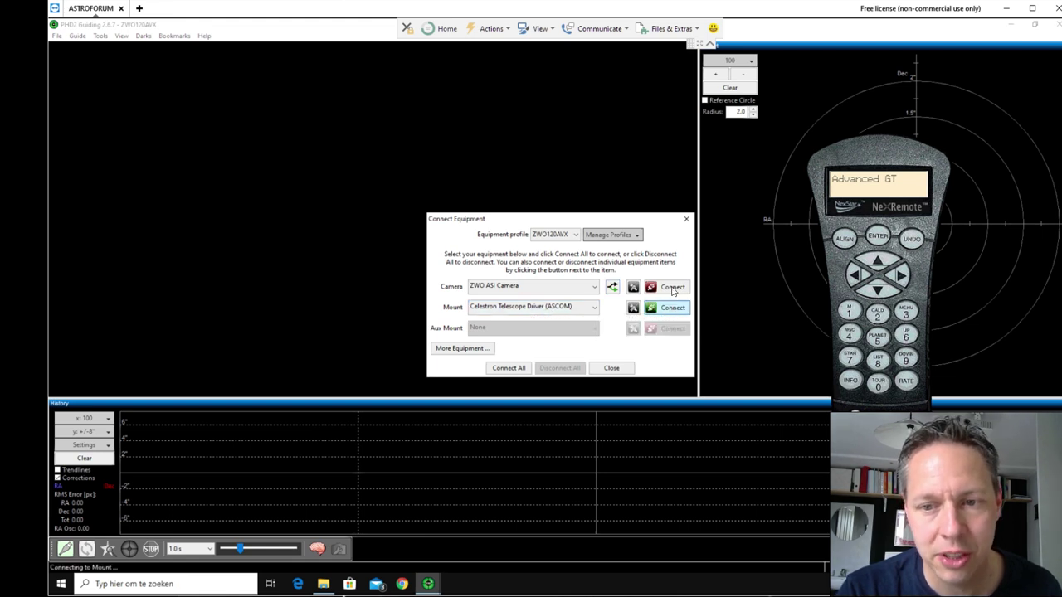
{"action": "left_click", "coordinate": [673, 288]}
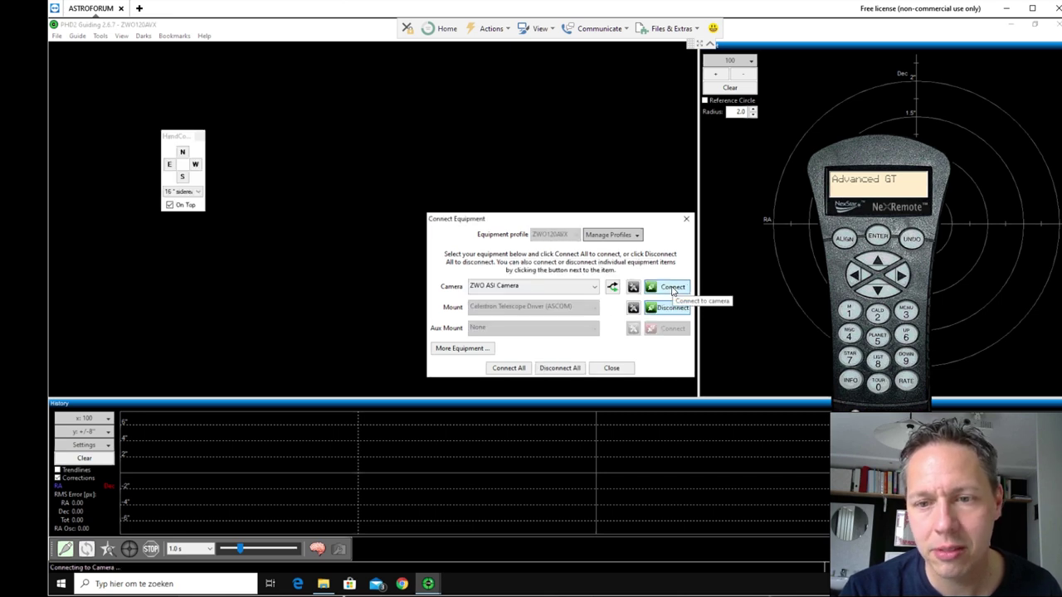
{"action": "left_click", "coordinate": [199, 137]}
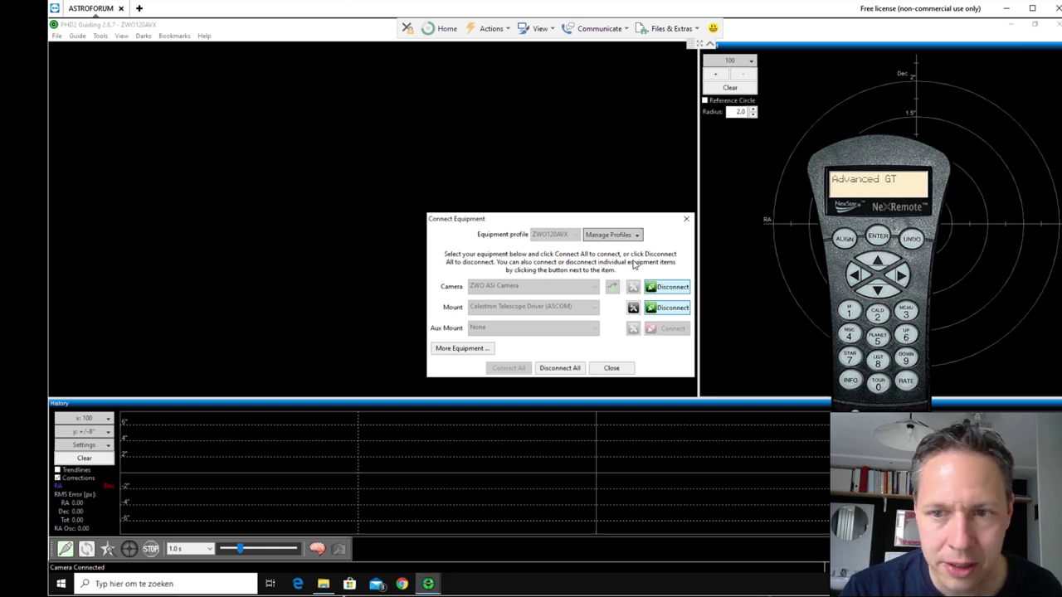
{"action": "left_click", "coordinate": [612, 368]}
{"action": "left_click", "coordinate": [86, 548]}
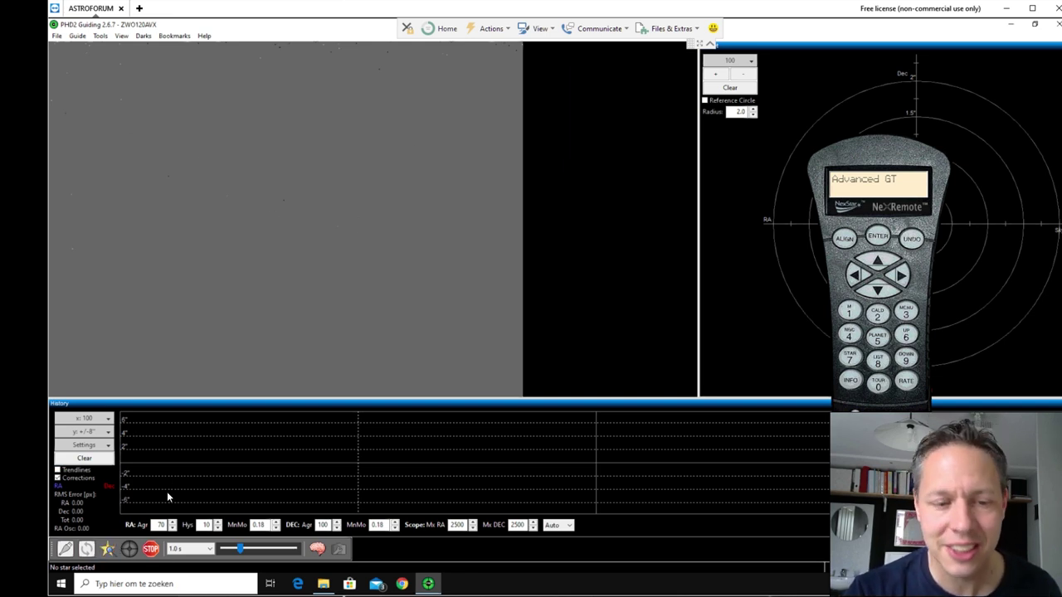
{"action": "left_click", "coordinate": [150, 549]}
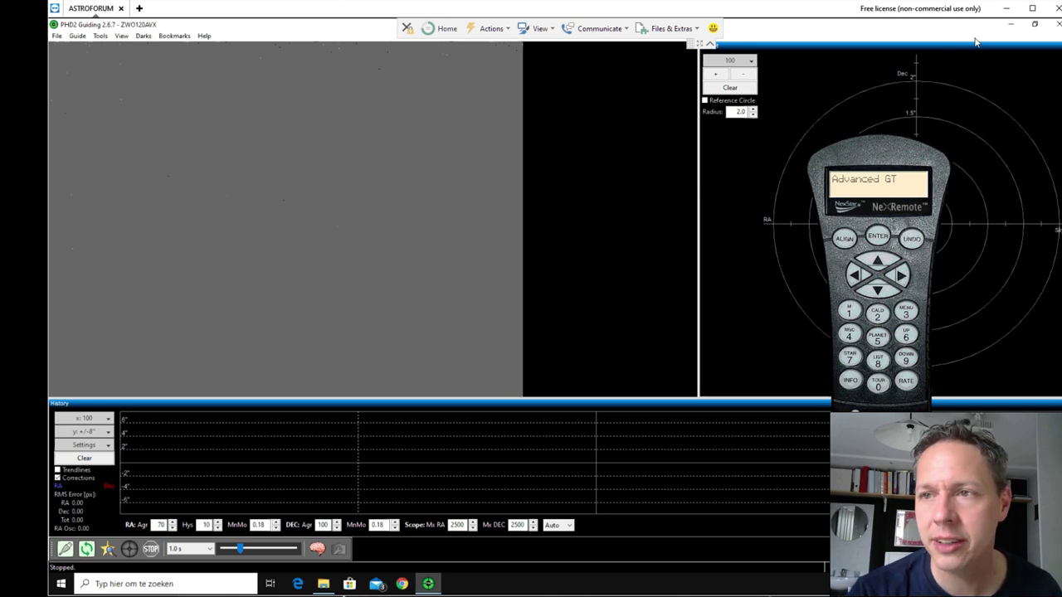
Select the Sequence Generator Pro 3.1.0.457 installer, then launch Sequence Generator Pro from the desktop.
{"action": "left_click", "coordinate": [1011, 25]}
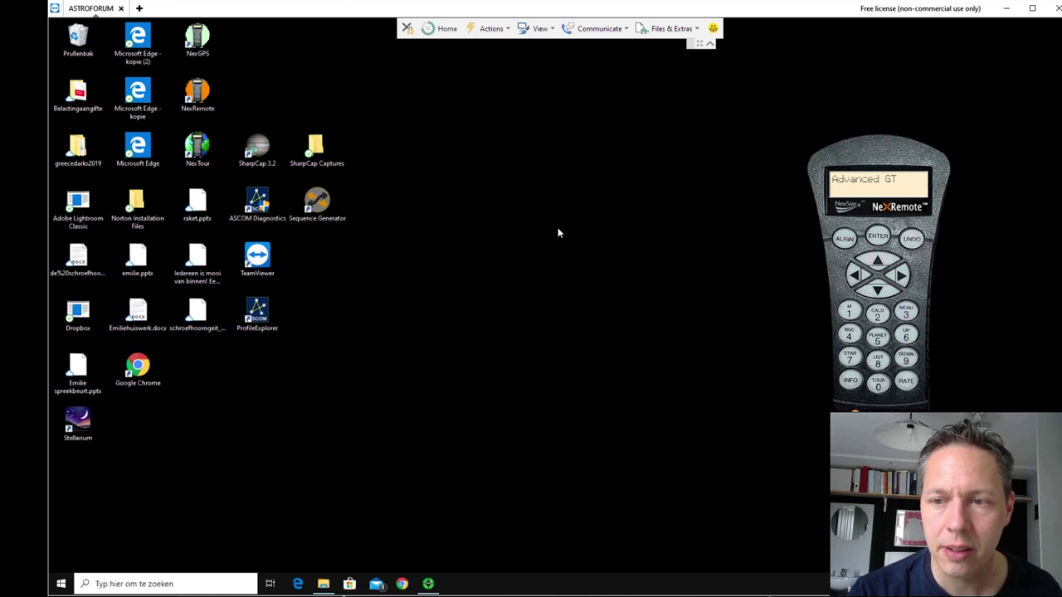
{"action": "left_click", "coordinate": [323, 583]}
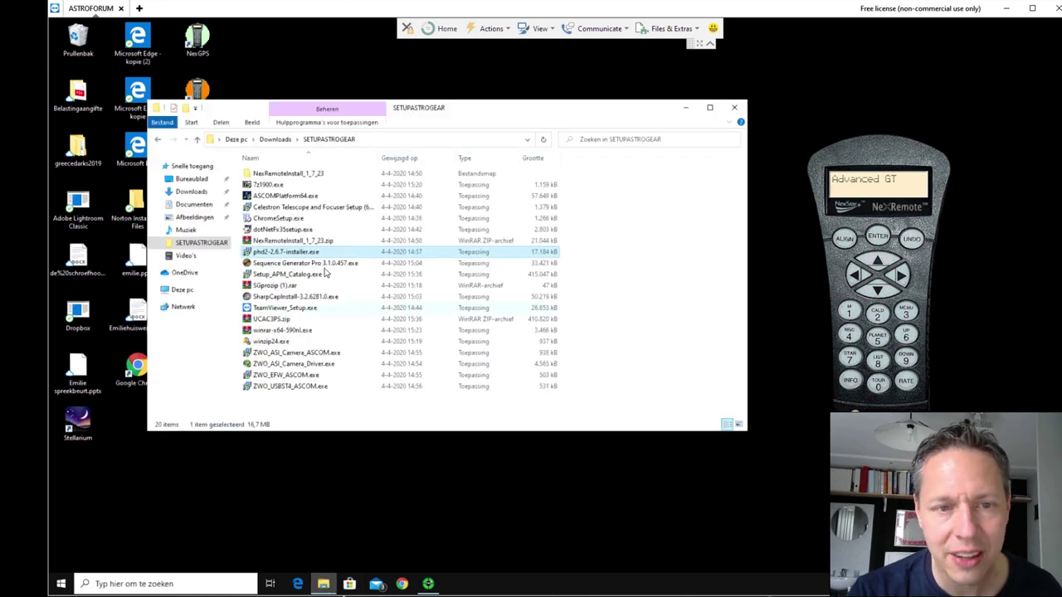
{"action": "left_click", "coordinate": [258, 264]}
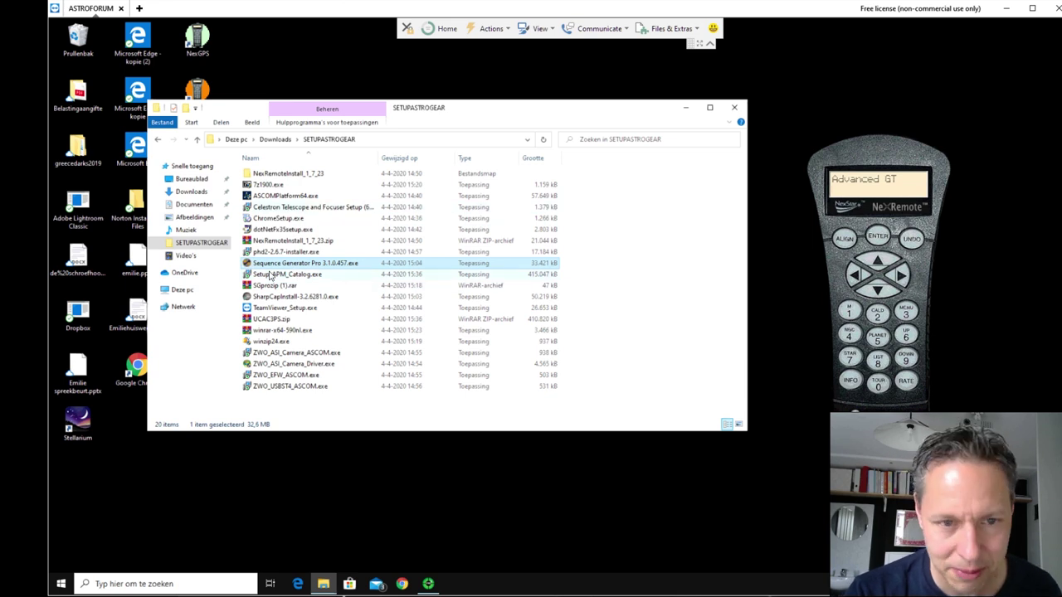
{"action": "left_click", "coordinate": [686, 111]}
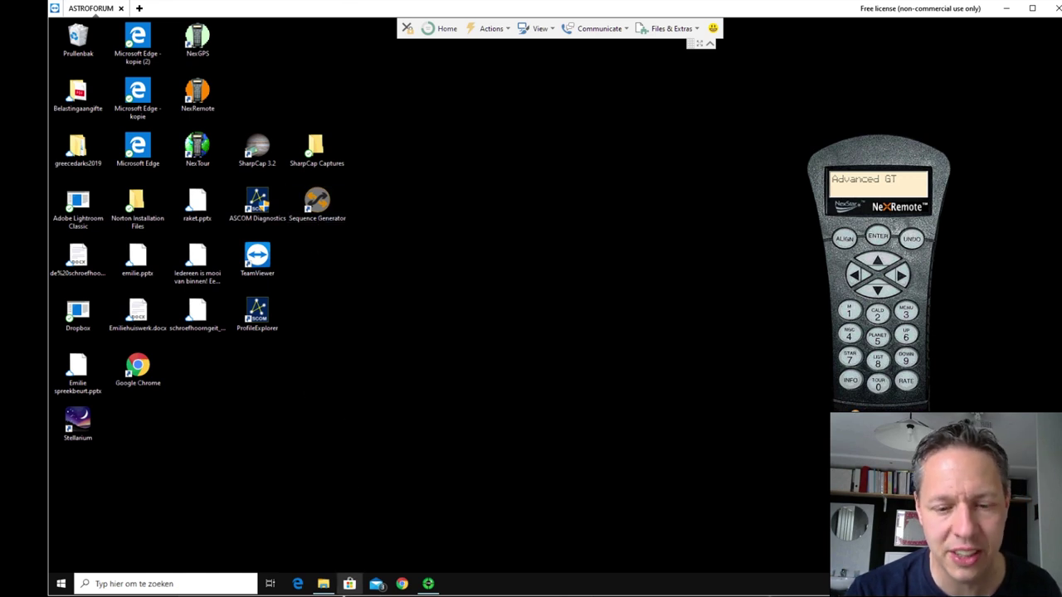
{"action": "double_click", "coordinate": [331, 207]}
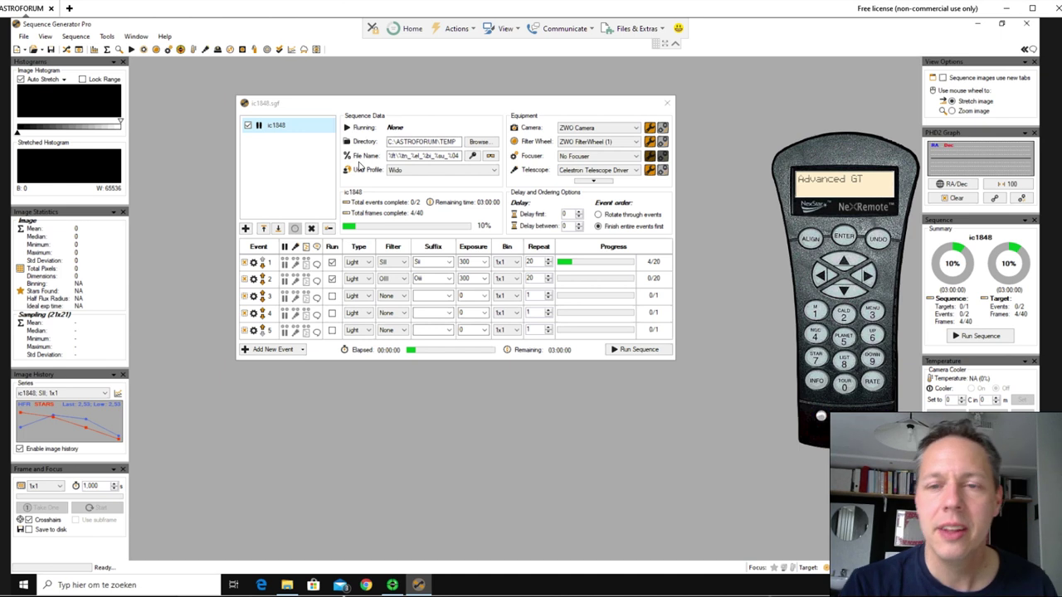
Connect the ZWO imaging camera, filter wheel and Celestron telescope in the ic1848 sequence.
{"action": "left_click_drag", "start_coordinate": [502, 104], "coordinate": [474, 113]}
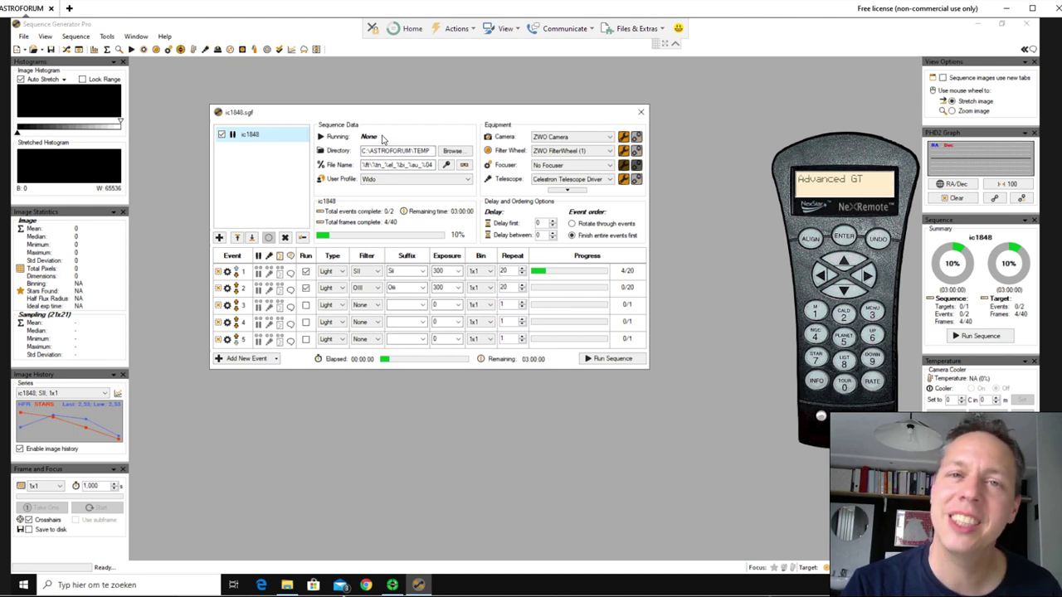
{"action": "left_click_drag", "start_coordinate": [484, 109], "coordinate": [459, 101]}
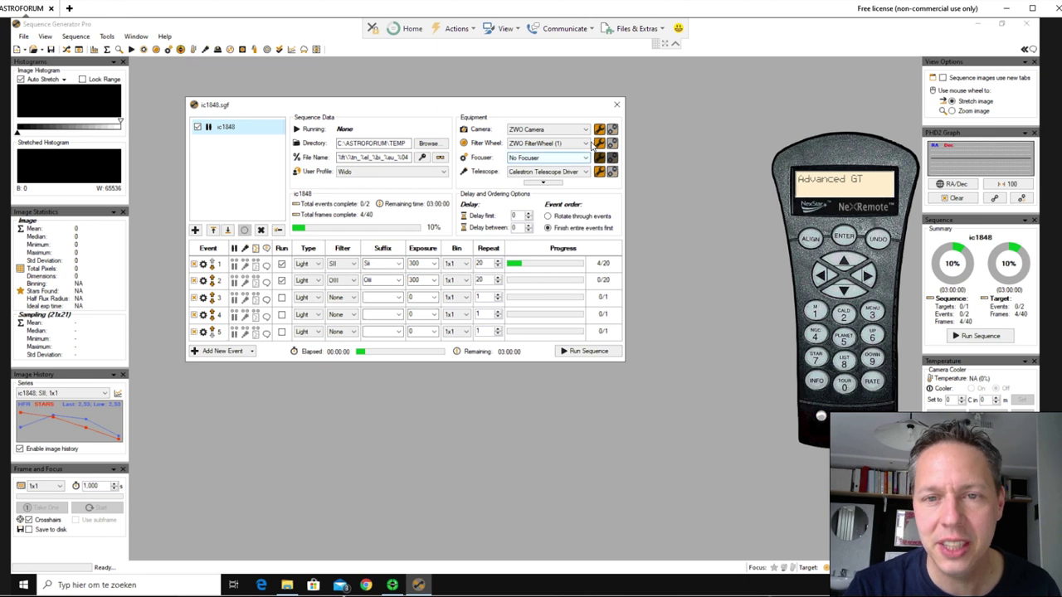
{"action": "left_click", "coordinate": [612, 129]}
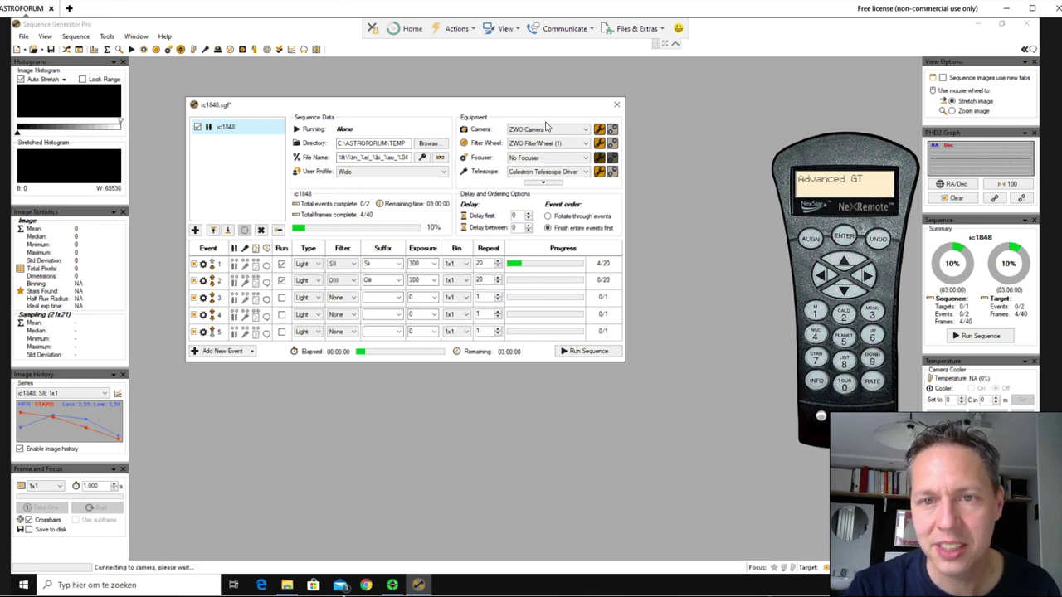
{"action": "left_click", "coordinate": [610, 145]}
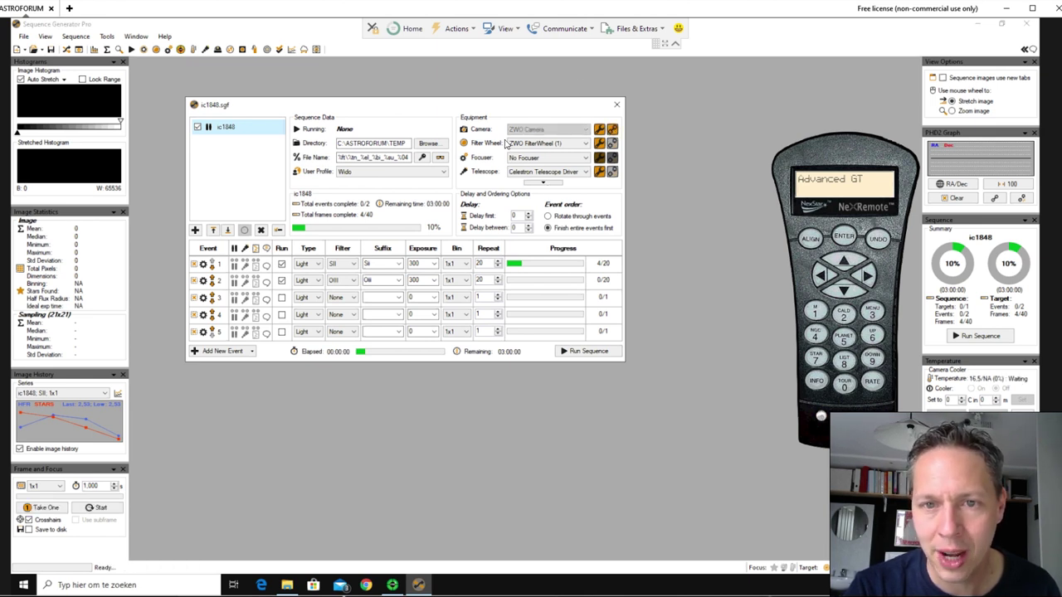
{"action": "left_click", "coordinate": [612, 144]}
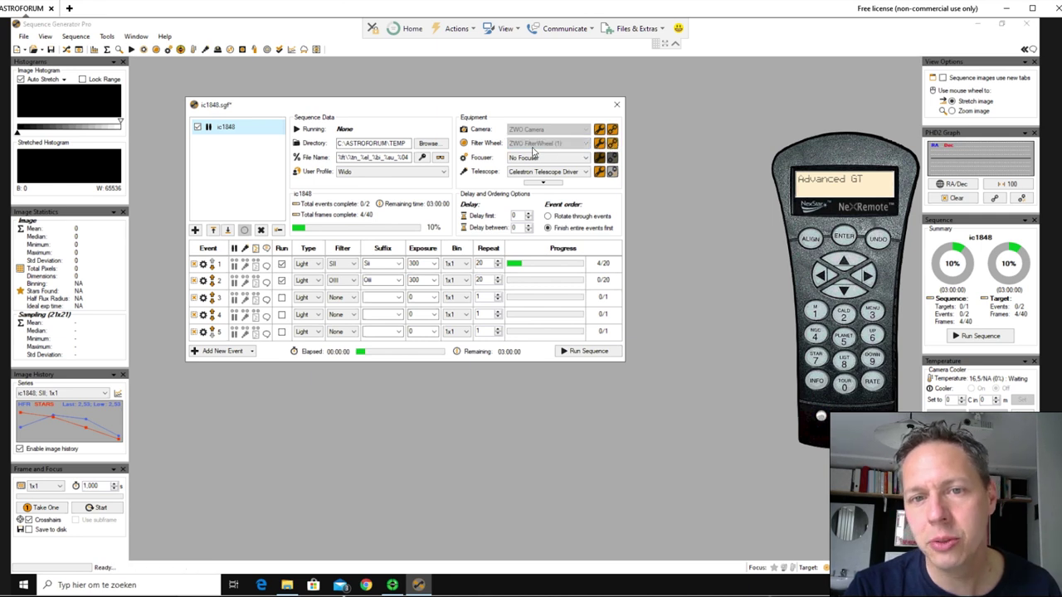
{"action": "left_click", "coordinate": [612, 172]}
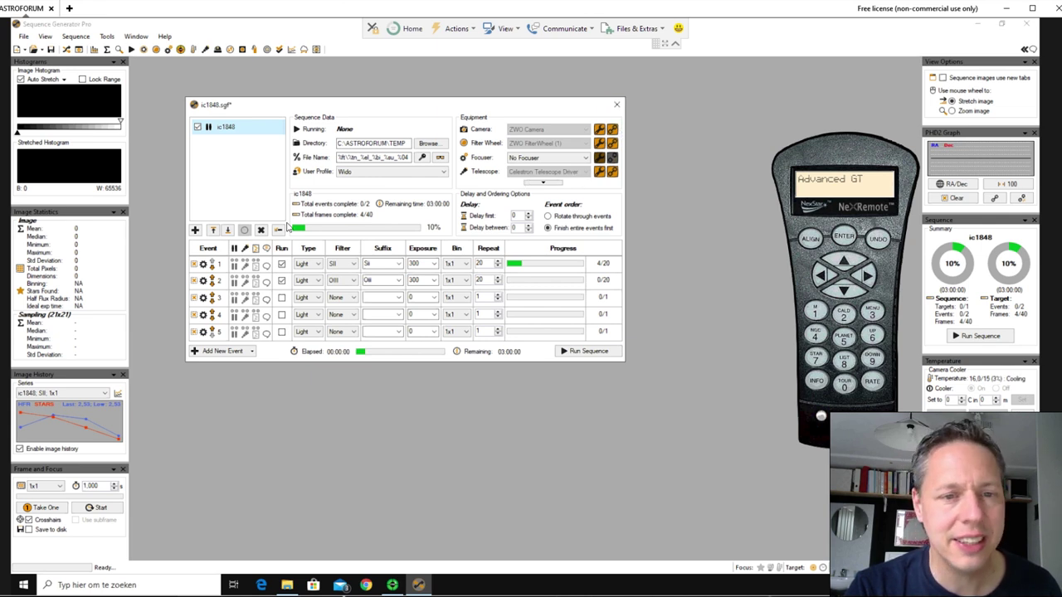
Close the ic1848 sequence and quit Sequence Generator Pro without saving.
{"action": "left_click", "coordinate": [617, 104]}
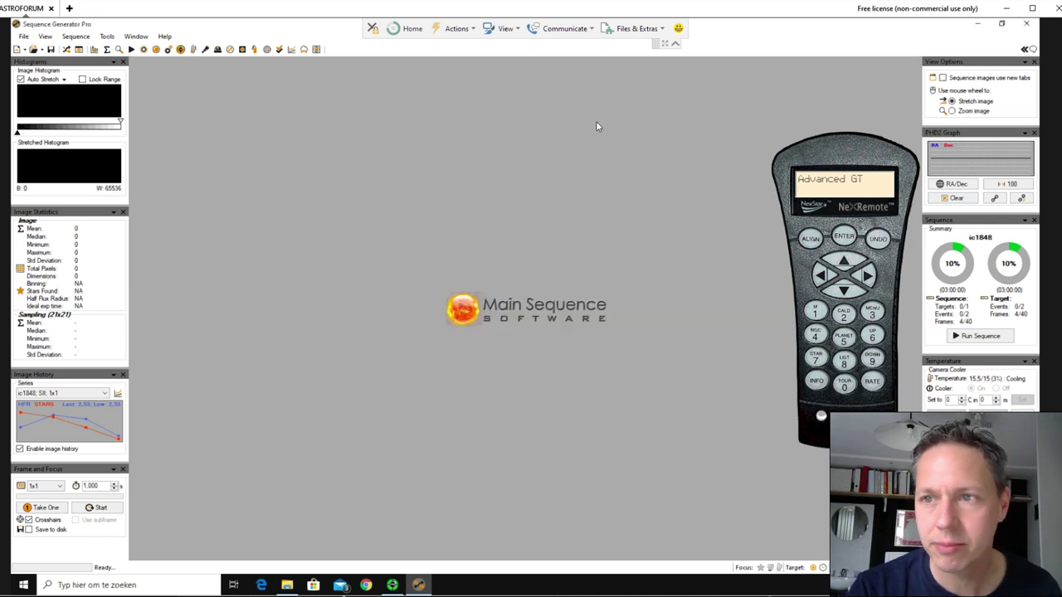
{"action": "left_click", "coordinate": [1027, 23]}
{"action": "left_click", "coordinate": [497, 307]}
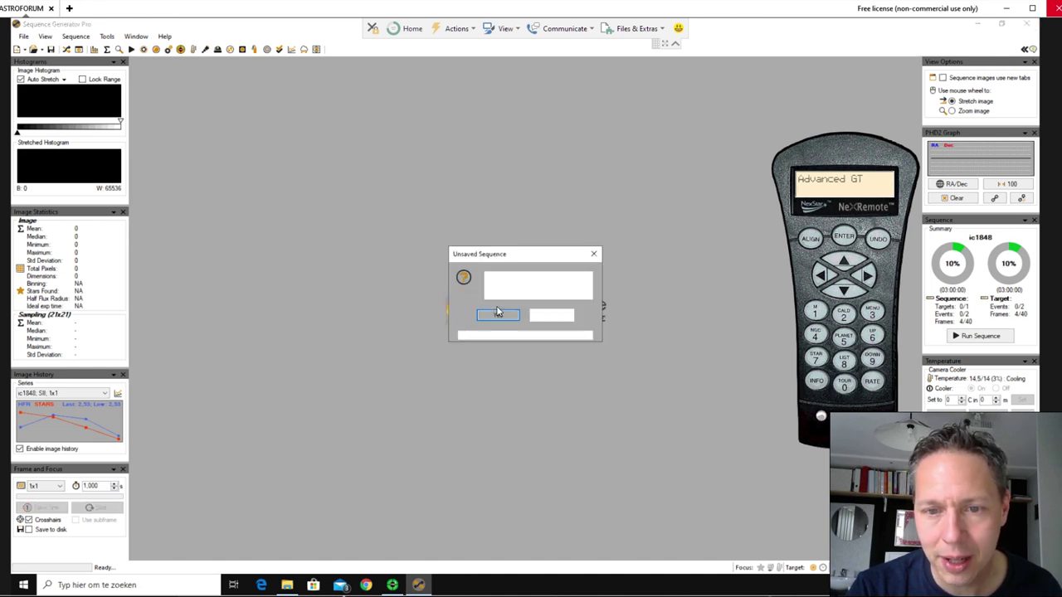
{"action": "left_click", "coordinate": [551, 316]}
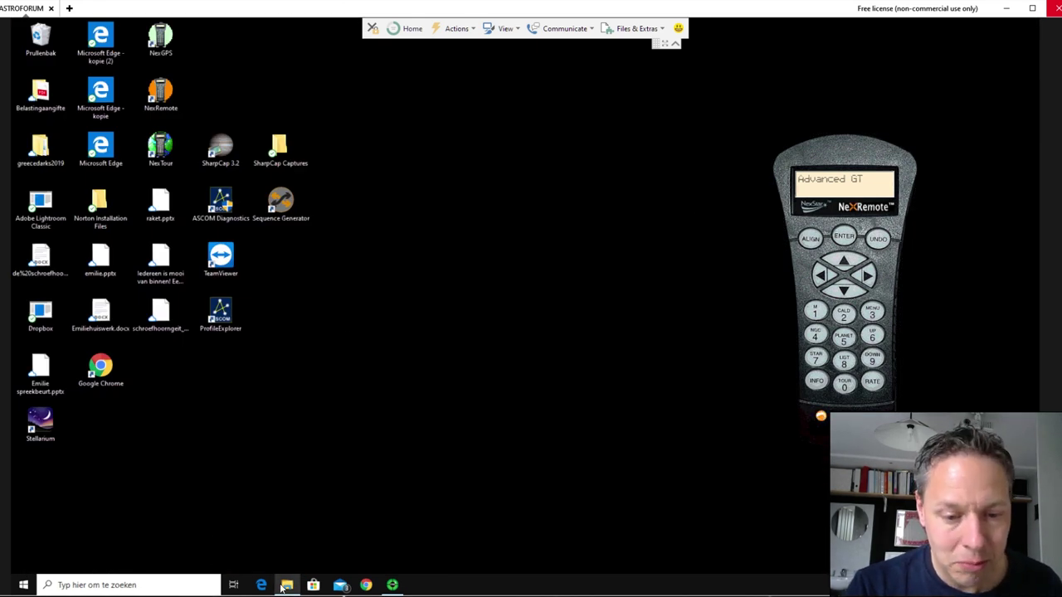
{"action": "left_click", "coordinate": [286, 585]}
{"action": "left_click", "coordinate": [267, 277]}
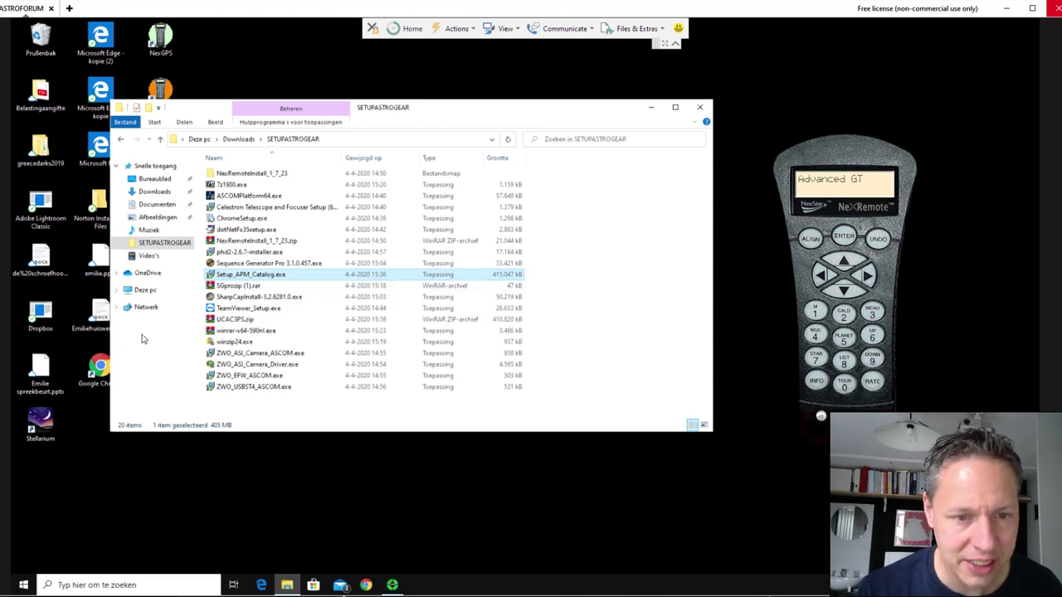
{"action": "left_click", "coordinate": [230, 320], "text": "ctrl"}
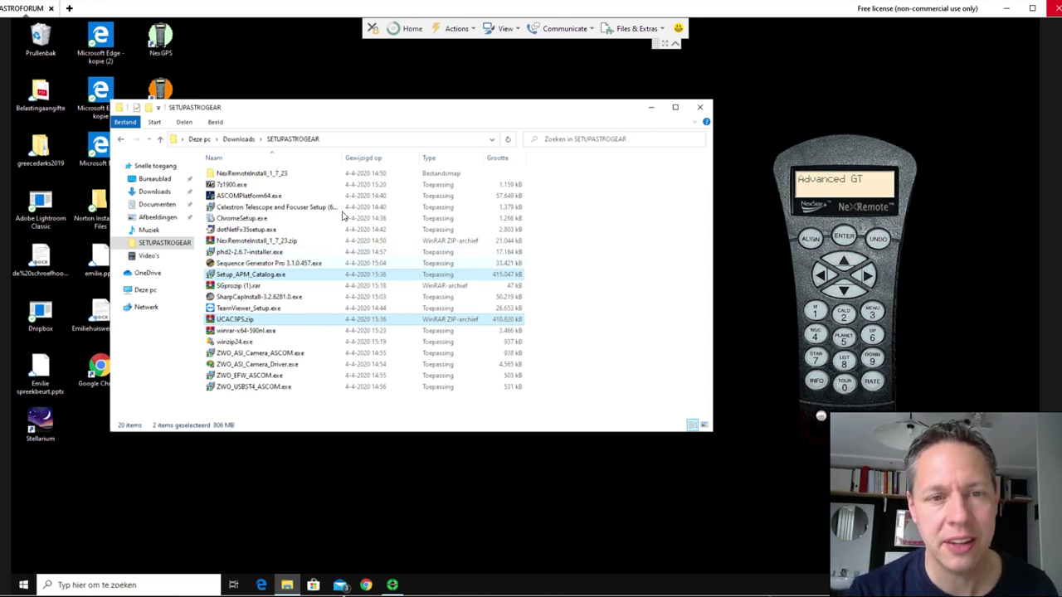
{"action": "left_click_drag", "start_coordinate": [400, 111], "coordinate": [469, 105]}
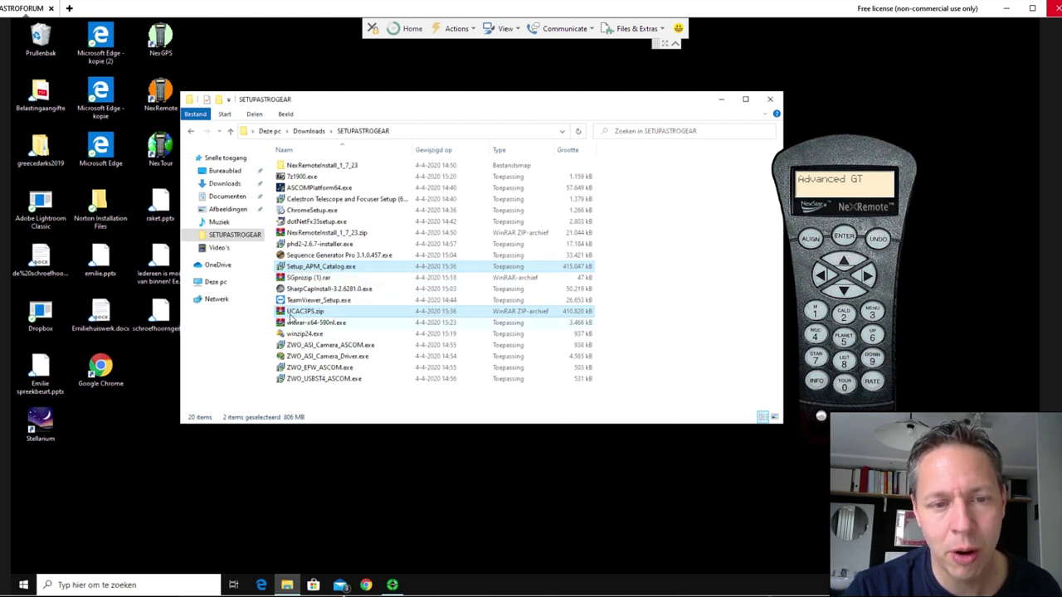
{"action": "left_click", "coordinate": [324, 279]}
{"action": "left_click", "coordinate": [307, 289]}
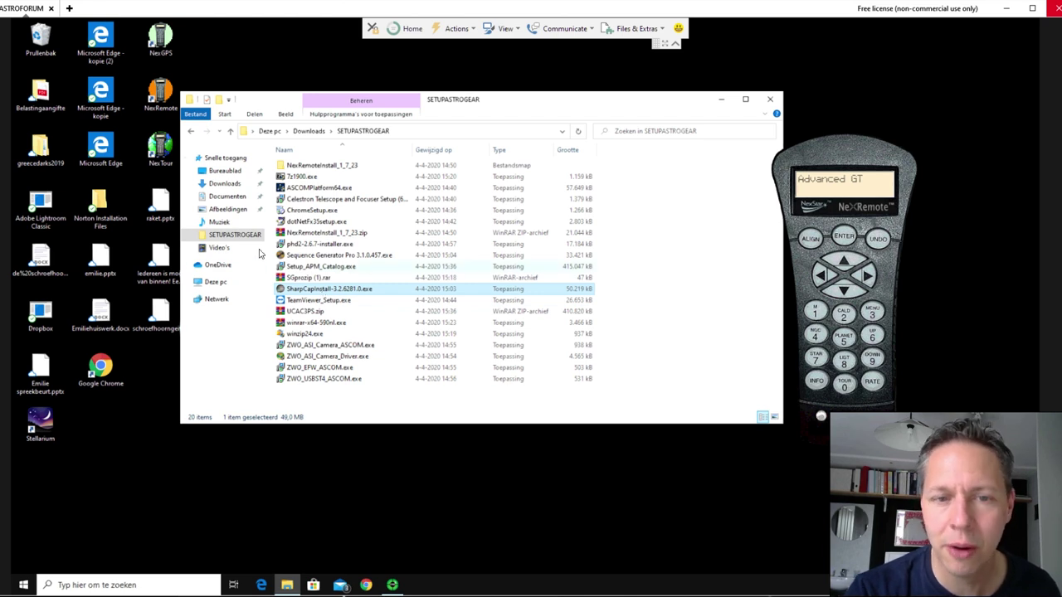
{"action": "left_click", "coordinate": [721, 99]}
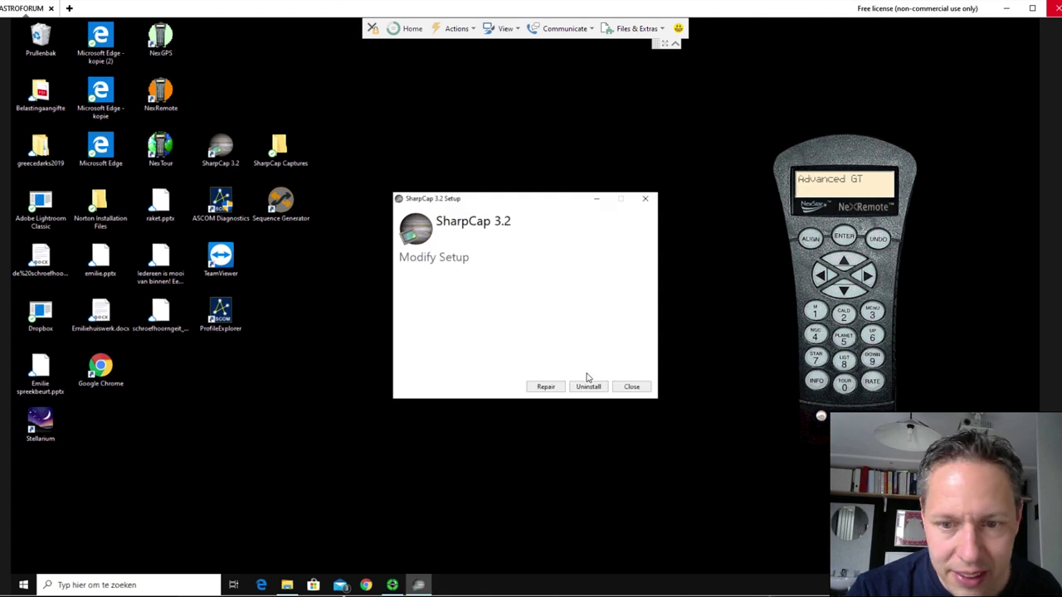
{"action": "left_click", "coordinate": [633, 387]}
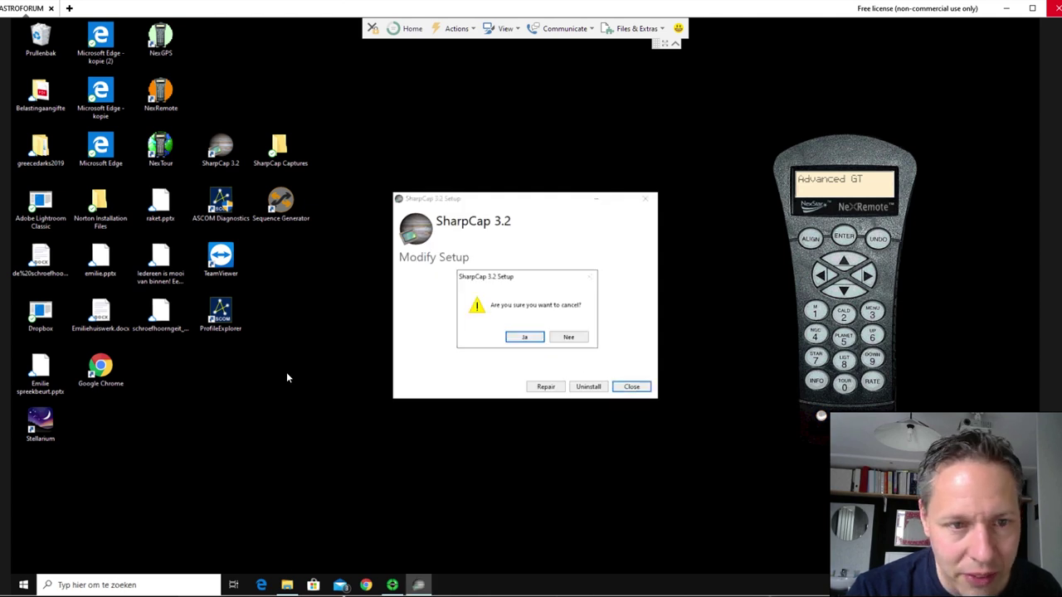
{"action": "left_click", "coordinate": [525, 337]}
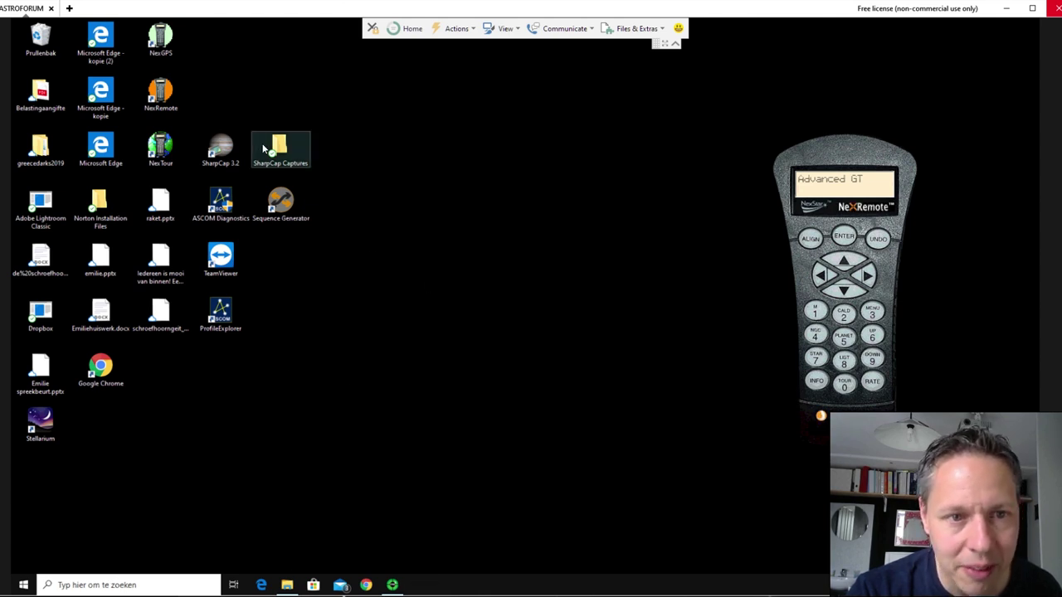
Start SharpCap 3.2 on the ZWO ASI1600MM Pro and set TeamViewer view to Optimize quality.
{"action": "double_click", "coordinate": [221, 151]}
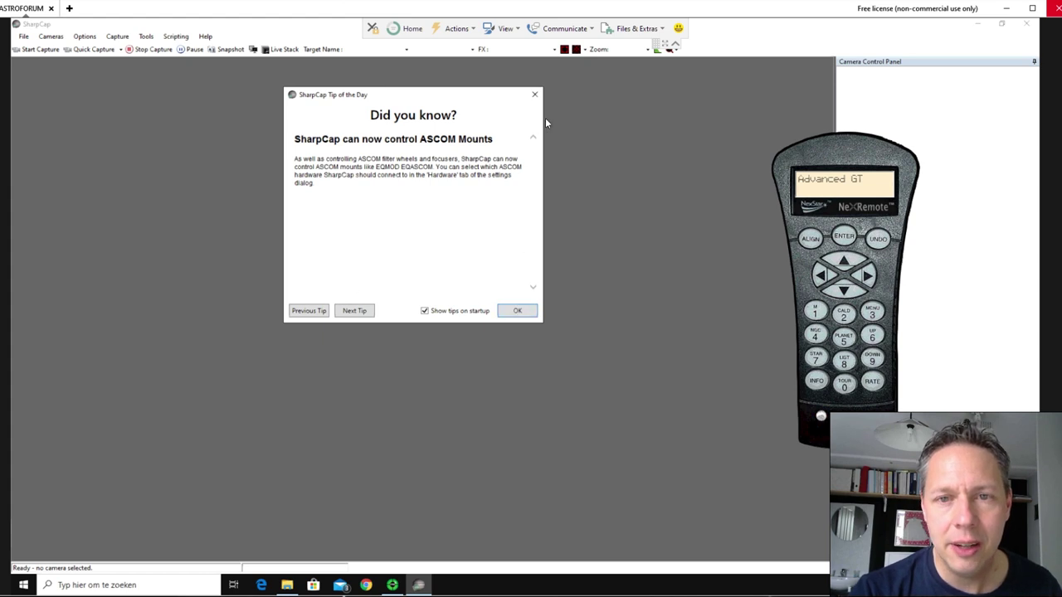
{"action": "left_click", "coordinate": [534, 94]}
{"action": "left_click", "coordinate": [41, 38]}
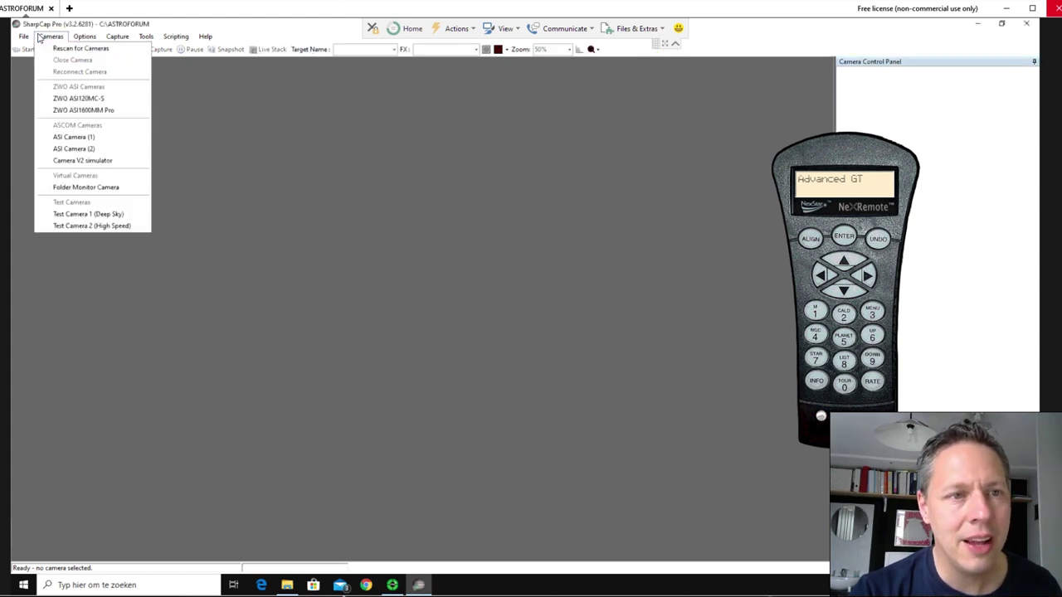
{"action": "left_click", "coordinate": [97, 110]}
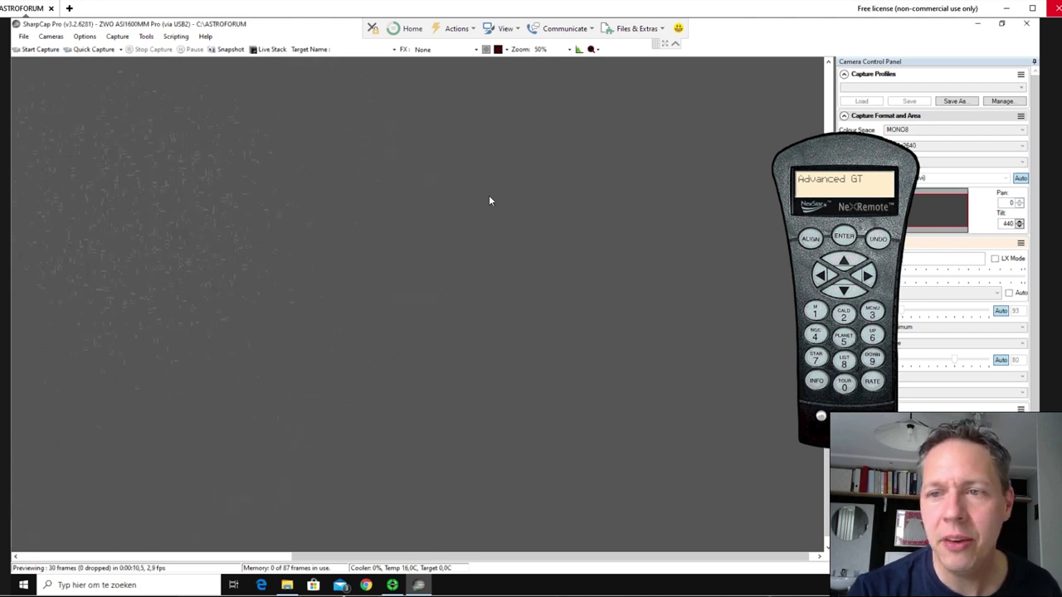
{"action": "left_click", "coordinate": [505, 30]}
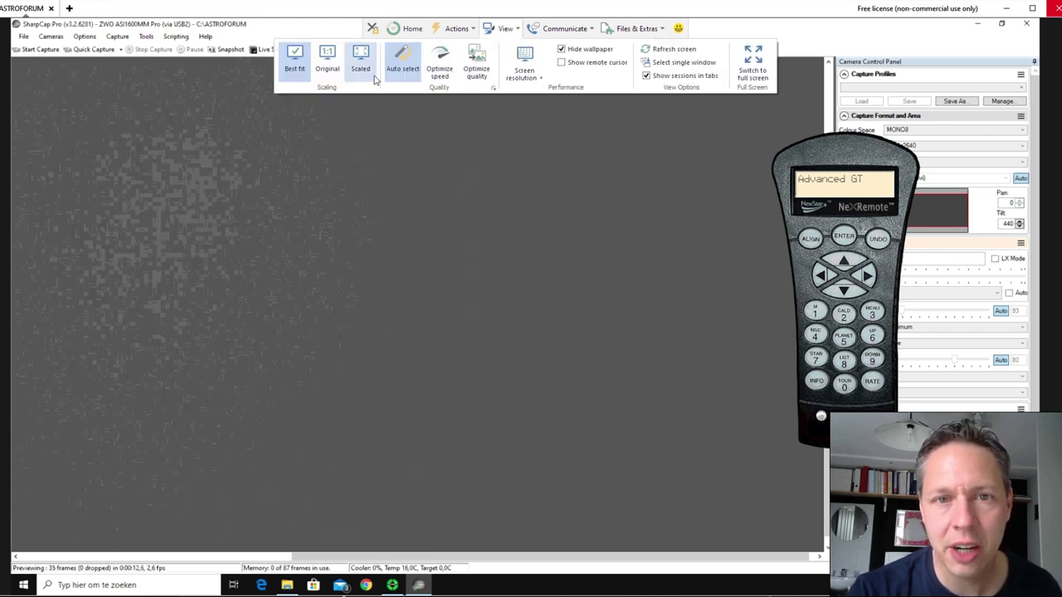
{"action": "left_click", "coordinate": [476, 70]}
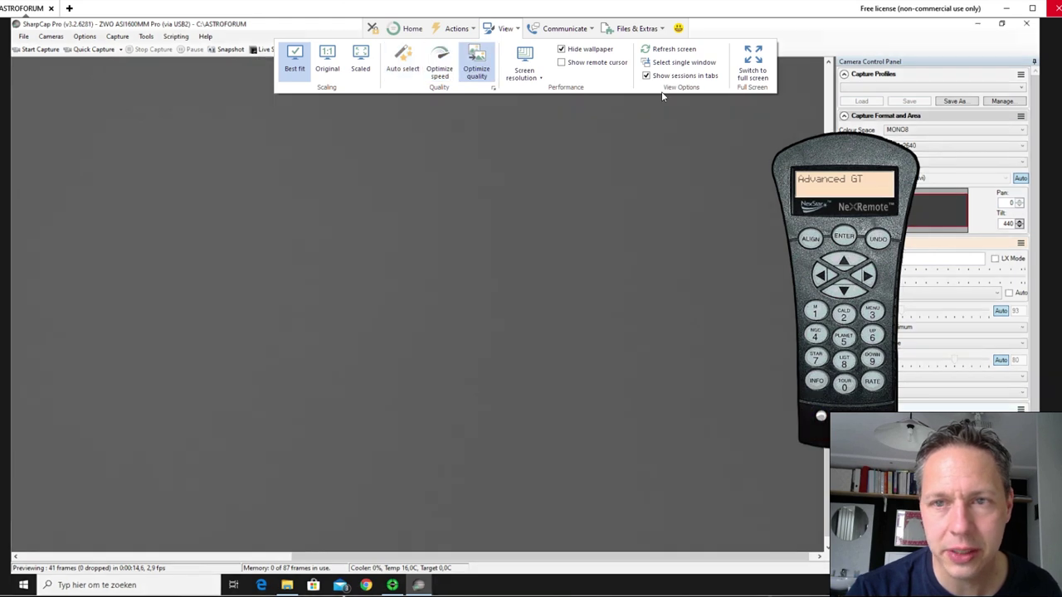
Glance at the Tools list, shift the NexRemote handset left, and close SharpCap.
{"action": "left_click", "coordinate": [146, 40]}
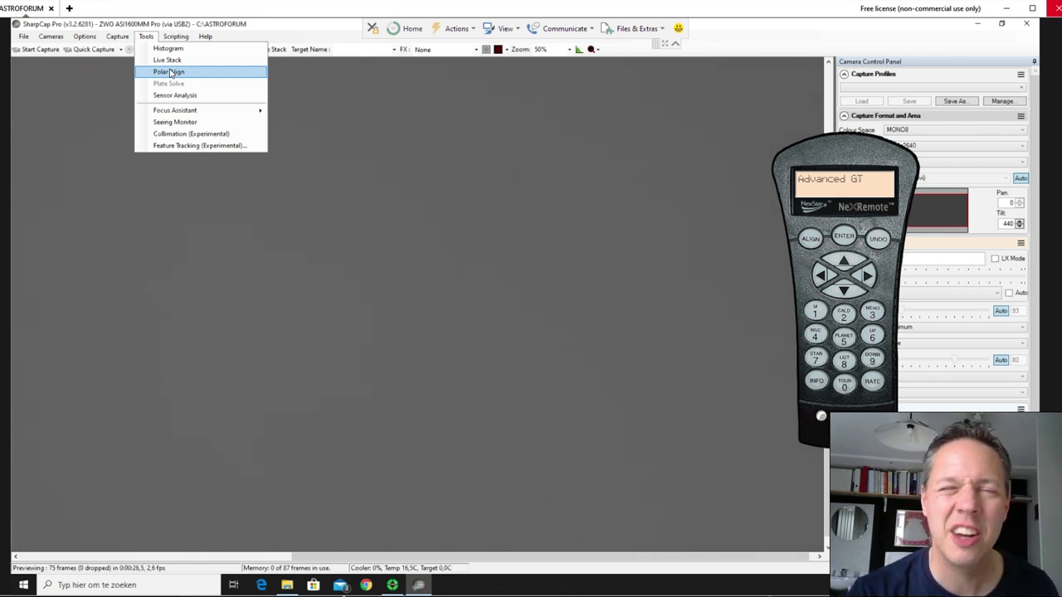
{"action": "key", "text": "Escape"}
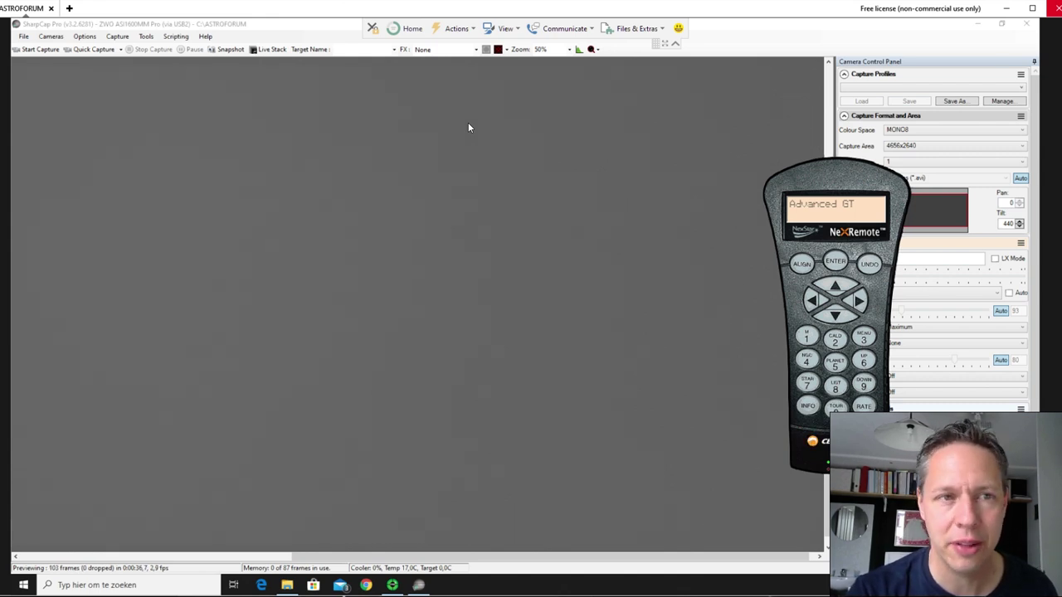
{"action": "left_click_drag", "start_coordinate": [815, 169], "coordinate": [768, 162]}
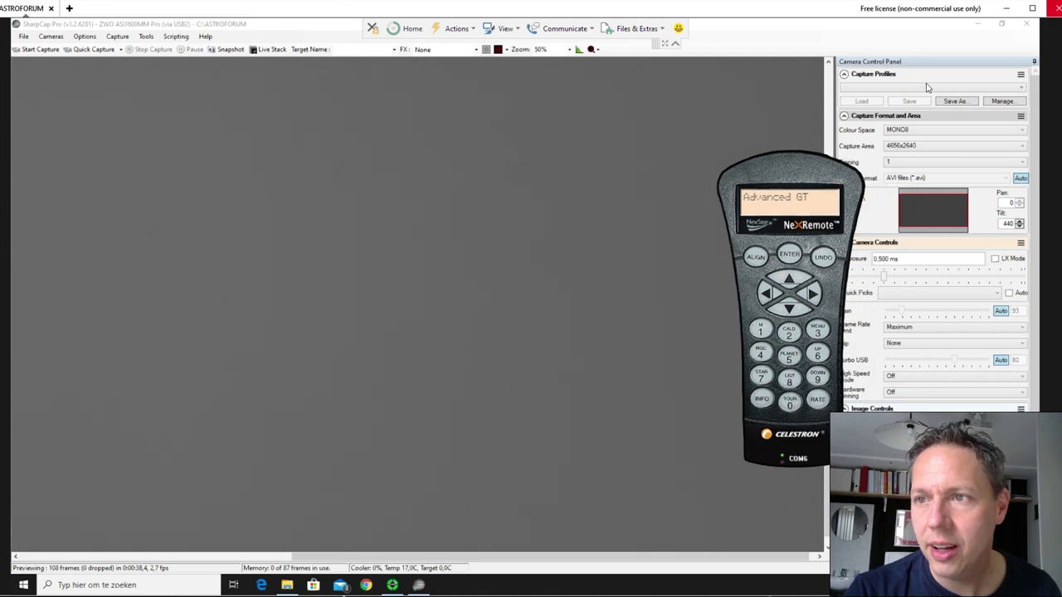
{"action": "left_click", "coordinate": [1028, 25]}
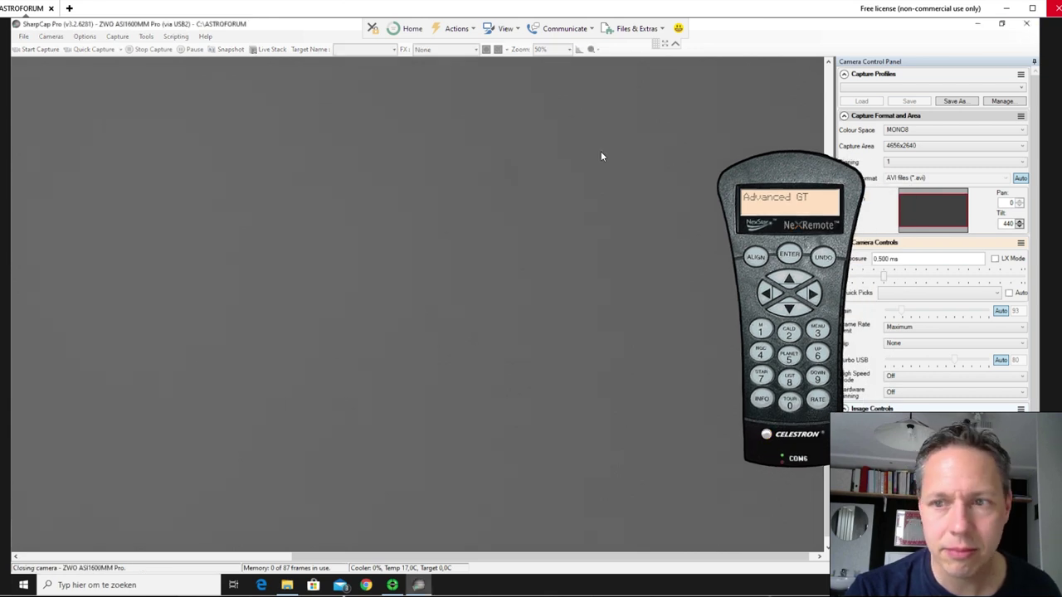
Reopen SETUPASTROGEAR and inspect the ZWO_ASI_Camera_ASCOM, ZWO_ASI_Camera_Driver and ZWO_EFW_ASCOM installers.
{"action": "left_click", "coordinate": [287, 585]}
{"action": "left_click", "coordinate": [323, 300]}
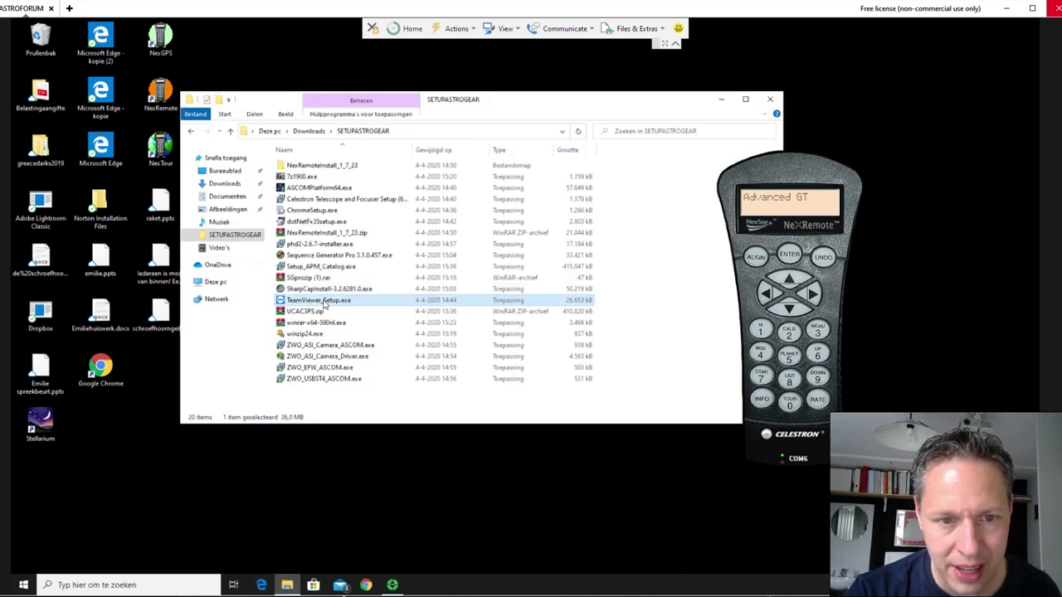
{"action": "left_click", "coordinate": [312, 313]}
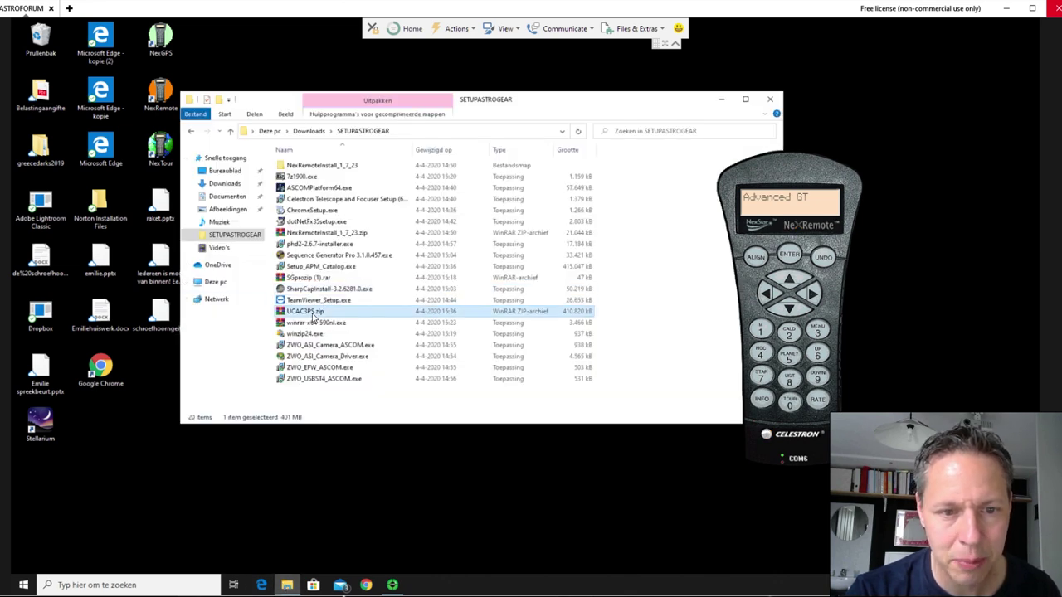
{"action": "left_click", "coordinate": [311, 323]}
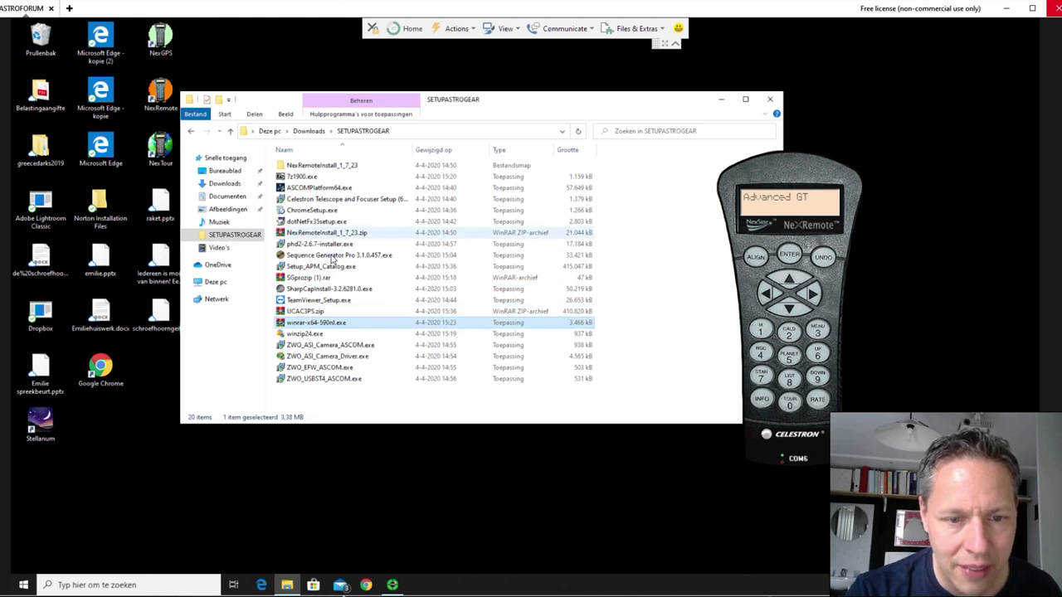
{"action": "left_click", "coordinate": [337, 334]}
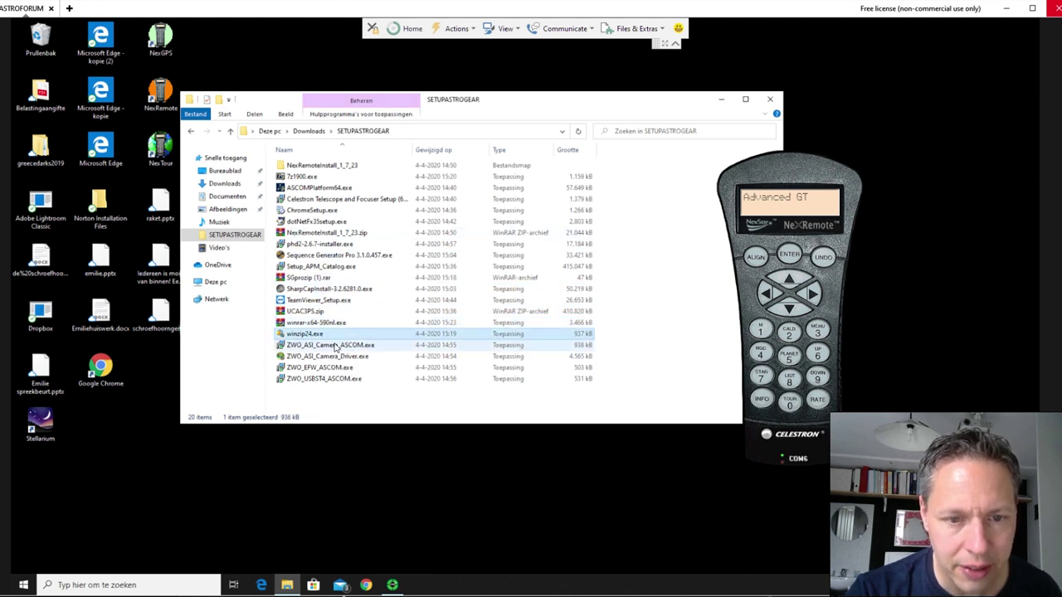
{"action": "left_click", "coordinate": [336, 345]}
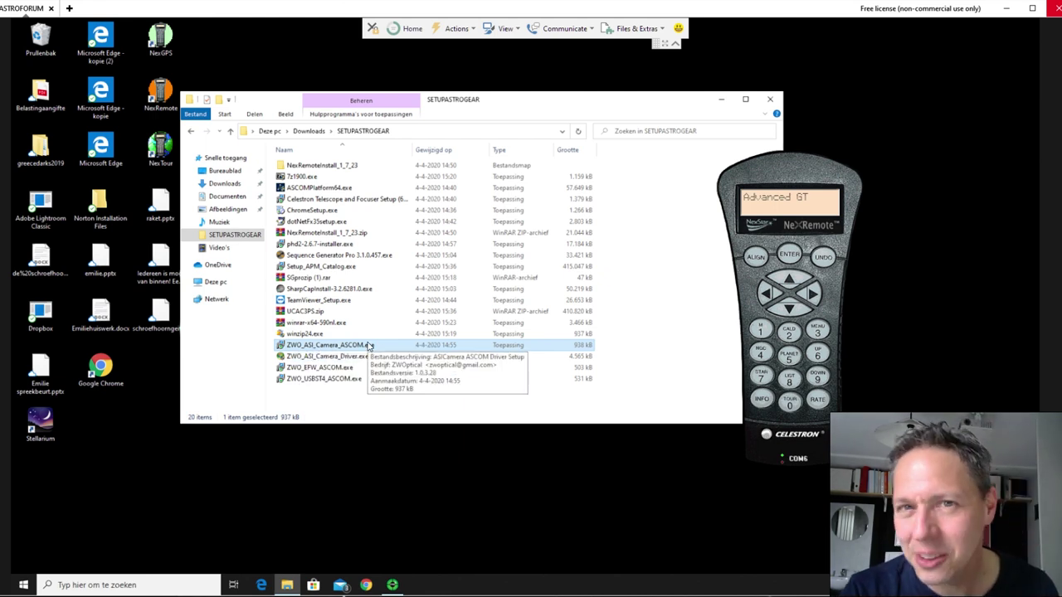
{"action": "left_click", "coordinate": [326, 356]}
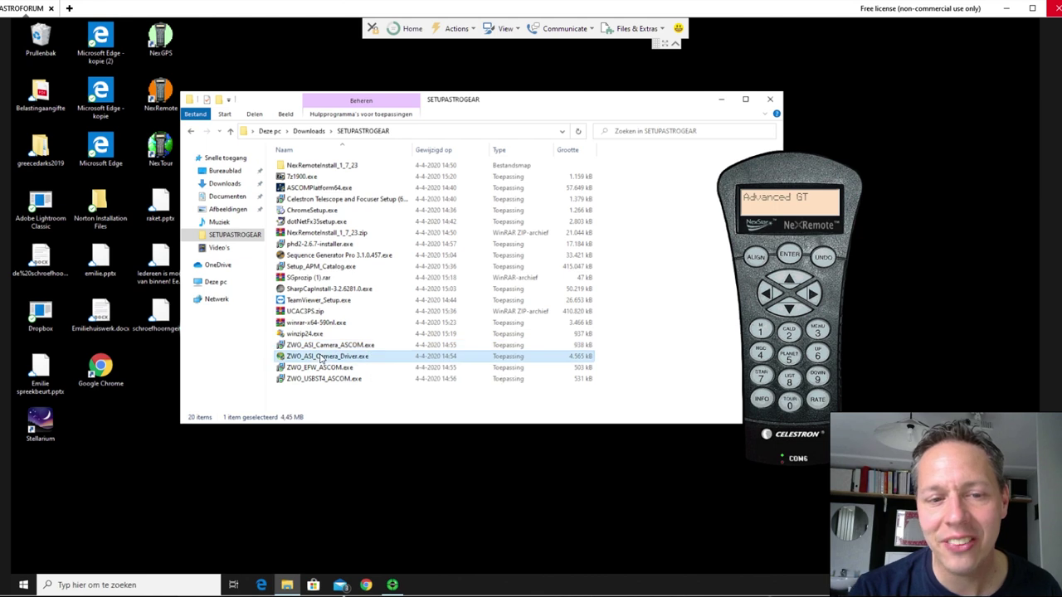
{"action": "left_click", "coordinate": [359, 347]}
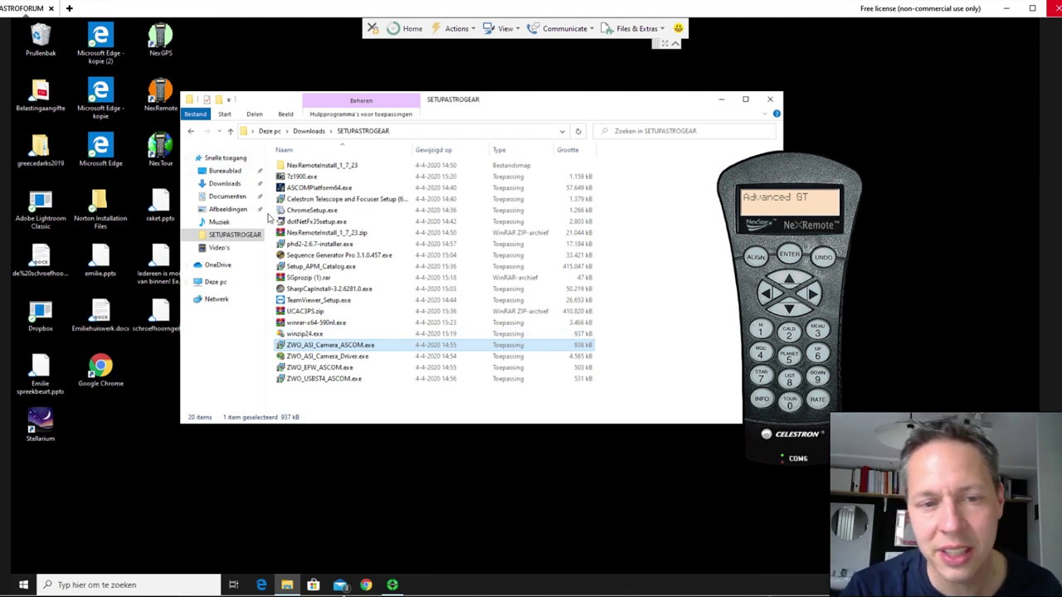
{"action": "left_click", "coordinate": [331, 367]}
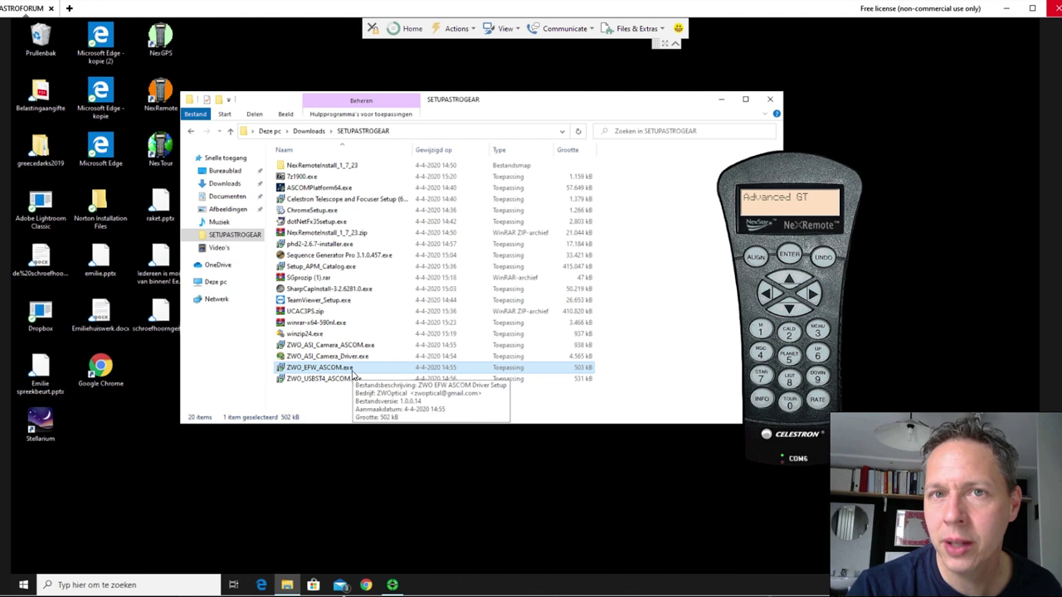
Select the ZWO_EFW_ASCOM.exe installer and minimize the SETUPASTROGEAR folder window.
{"action": "left_click", "coordinate": [274, 380]}
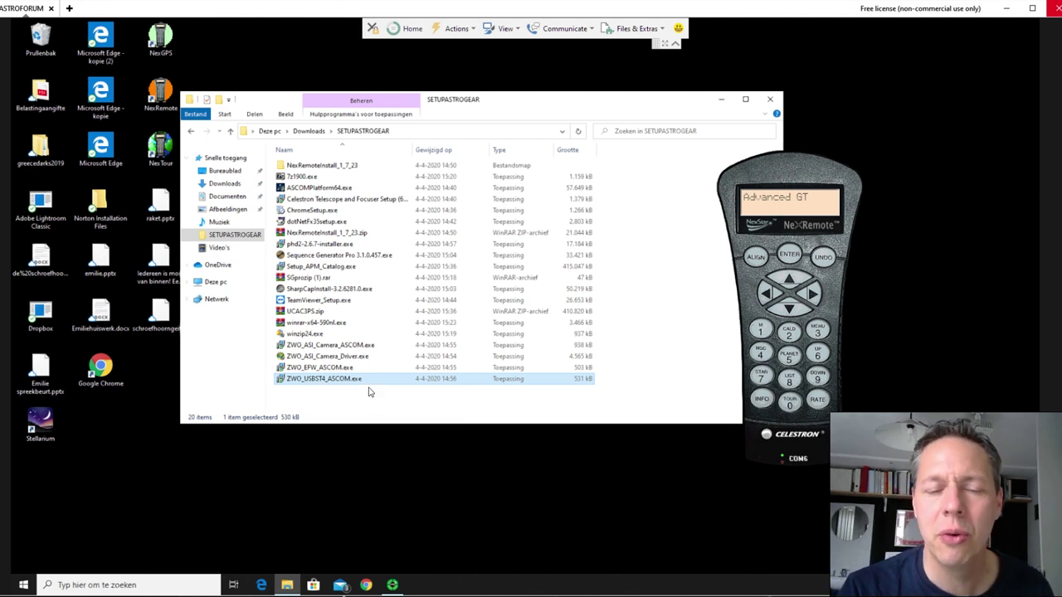
{"action": "left_click", "coordinate": [305, 370]}
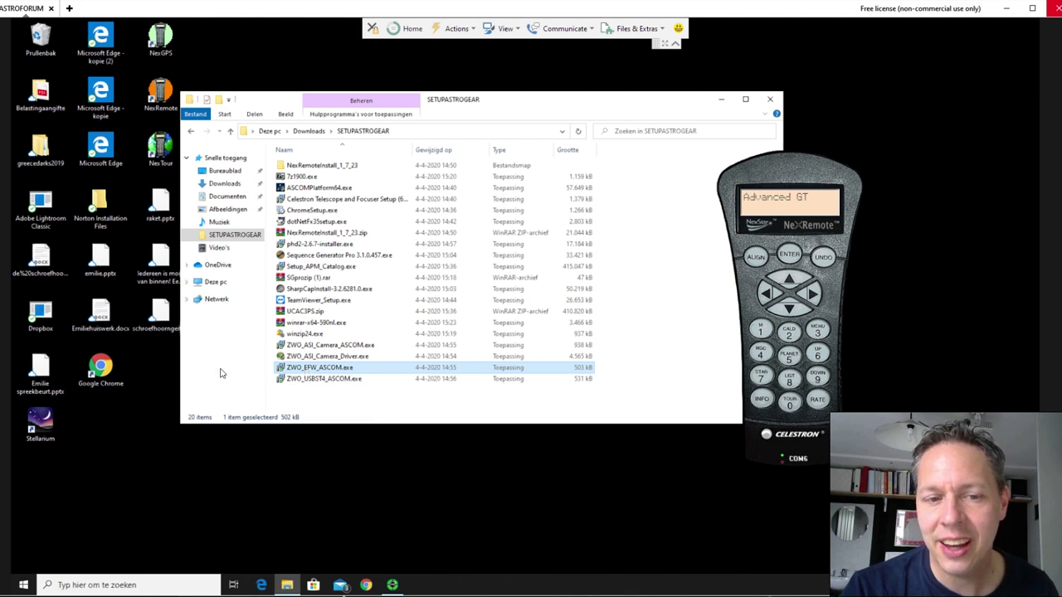
{"action": "left_click", "coordinate": [314, 380]}
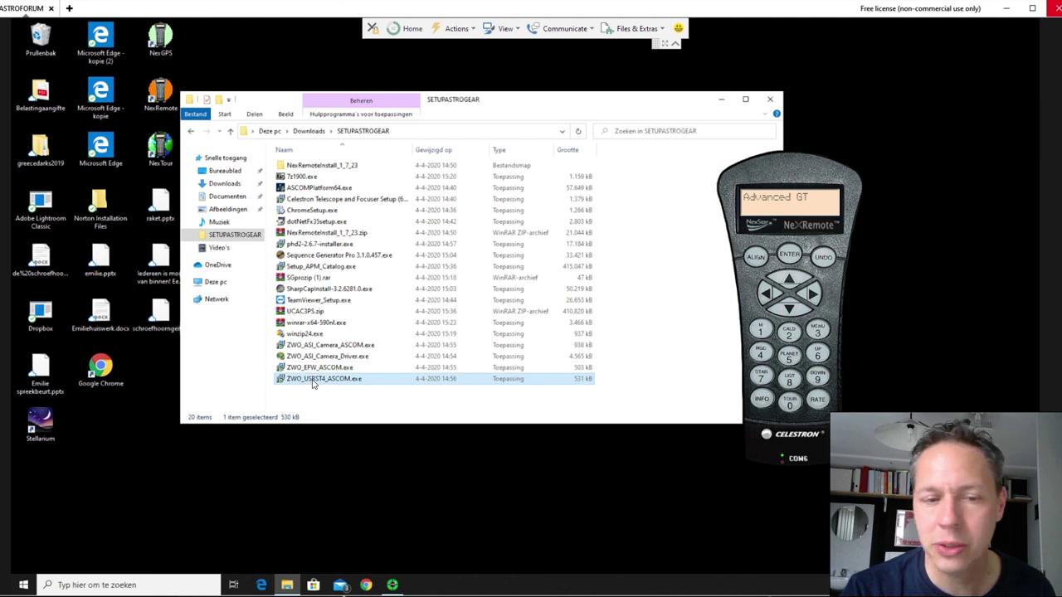
{"action": "left_click", "coordinate": [311, 368]}
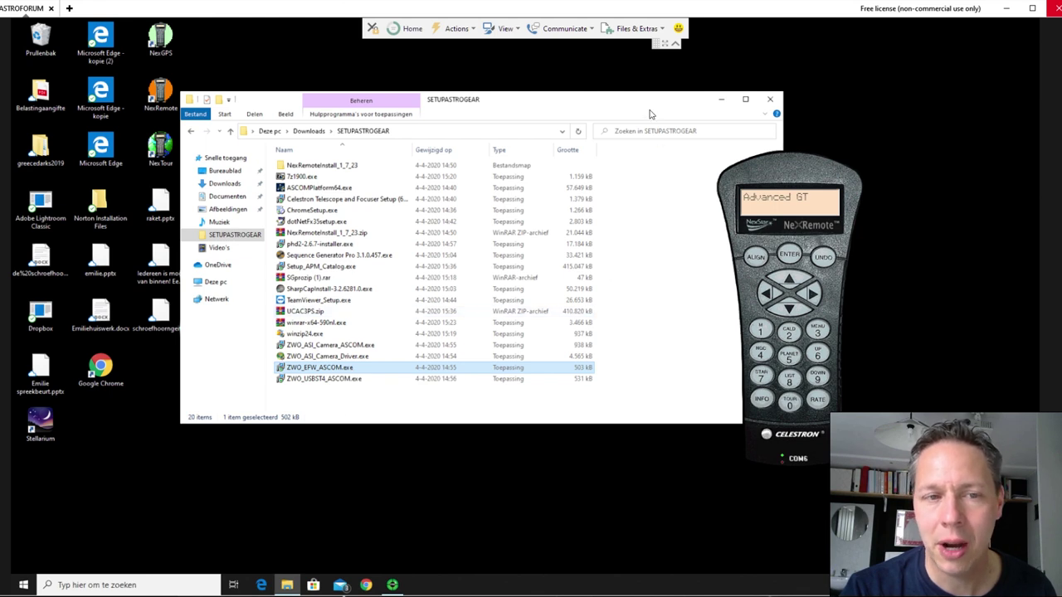
{"action": "left_click", "coordinate": [721, 99]}
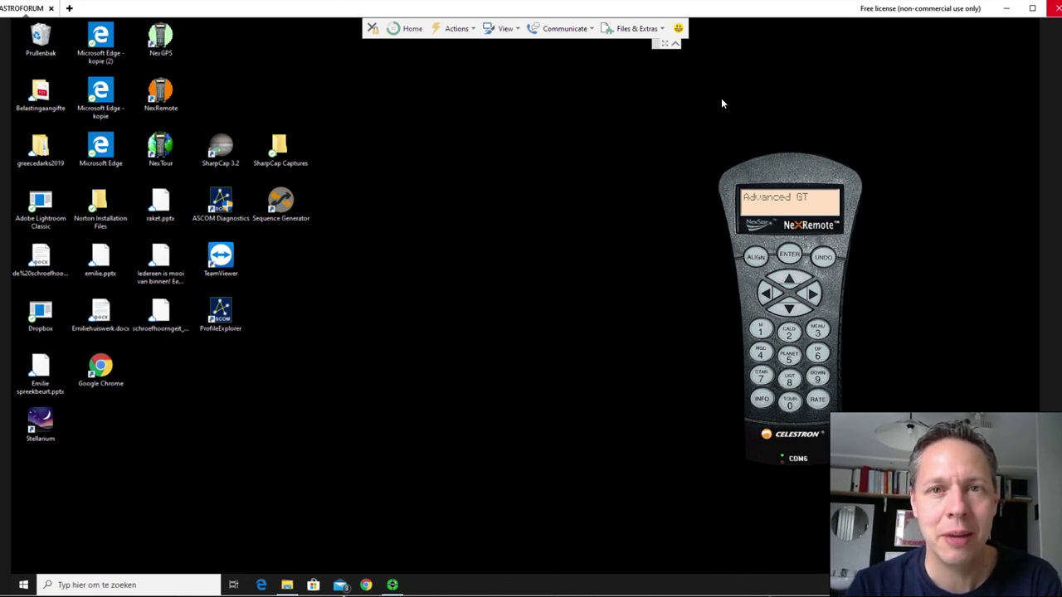
Launch Stellarium and run simulated time to 2020-04-06 around 21:31.
{"action": "left_click", "coordinate": [38, 438]}
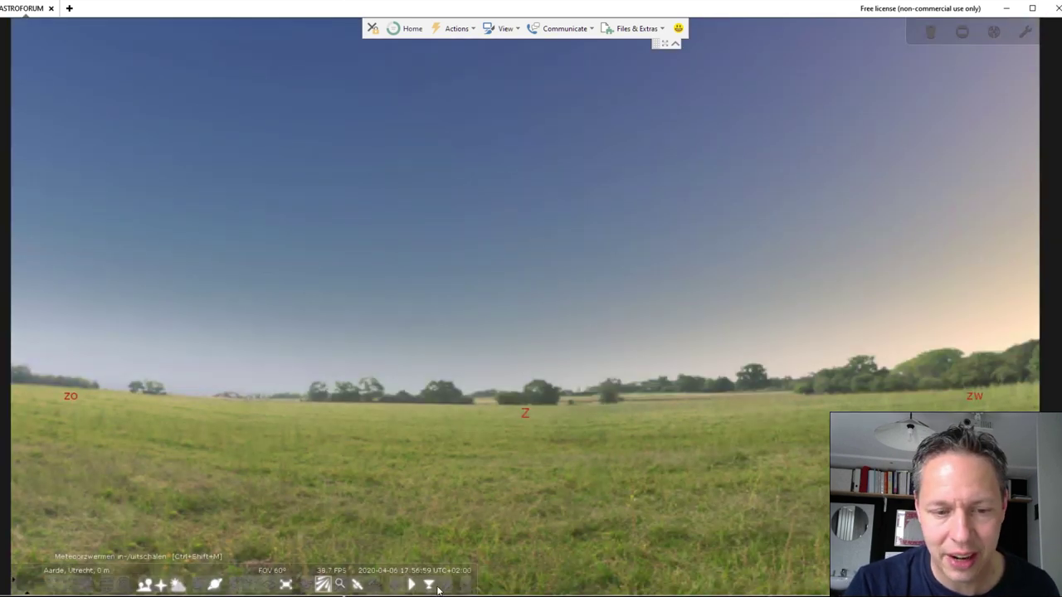
{"action": "left_click_drag", "start_coordinate": [399, 326], "coordinate": [427, 337]}
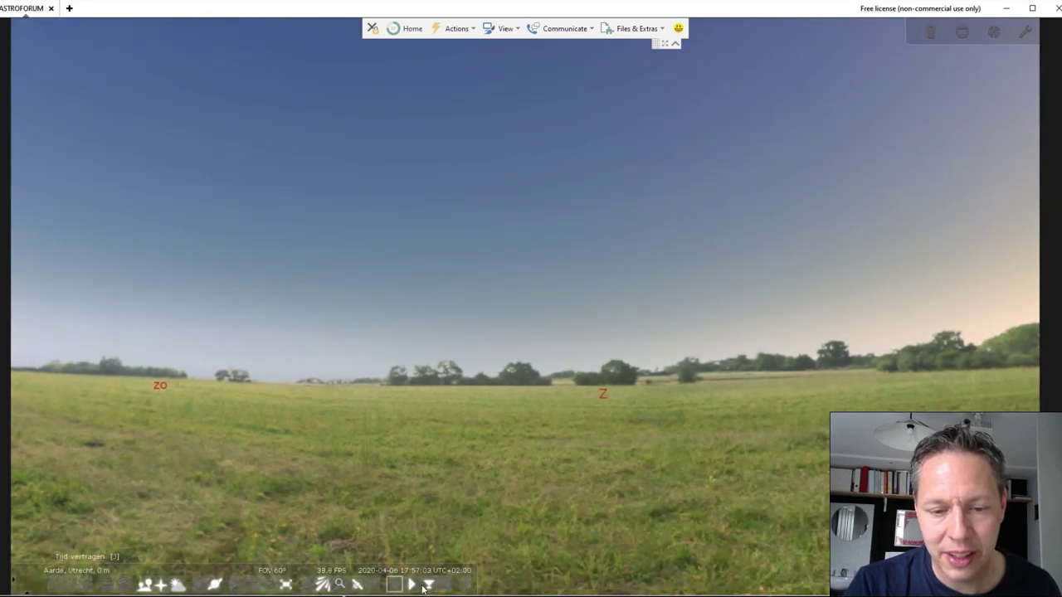
{"action": "left_click", "coordinate": [445, 585]}
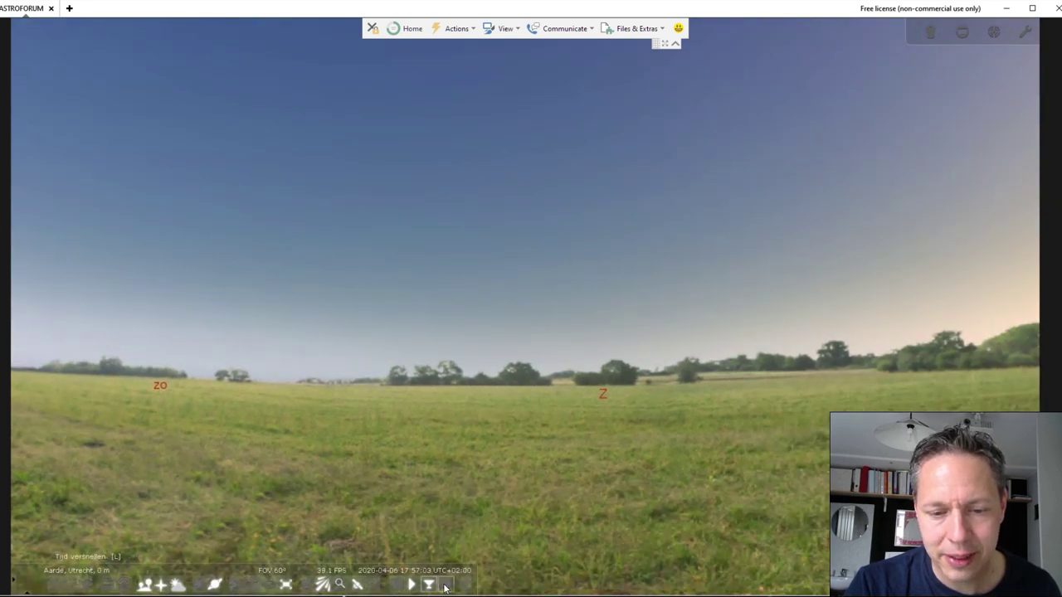
{"action": "left_click", "coordinate": [445, 585]}
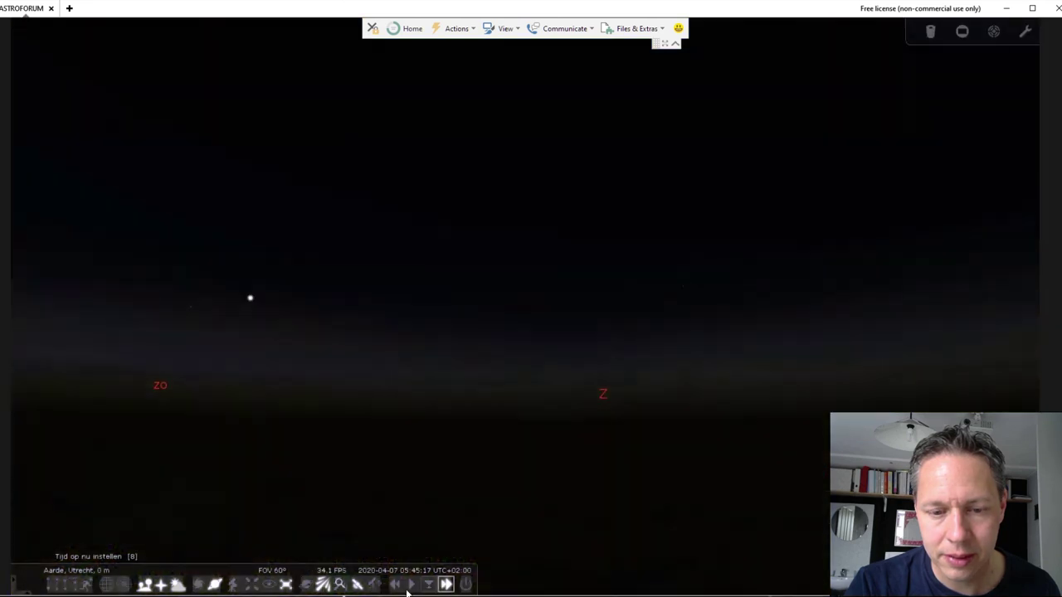
{"action": "left_click", "coordinate": [393, 586]}
{"action": "left_click", "coordinate": [394, 586]}
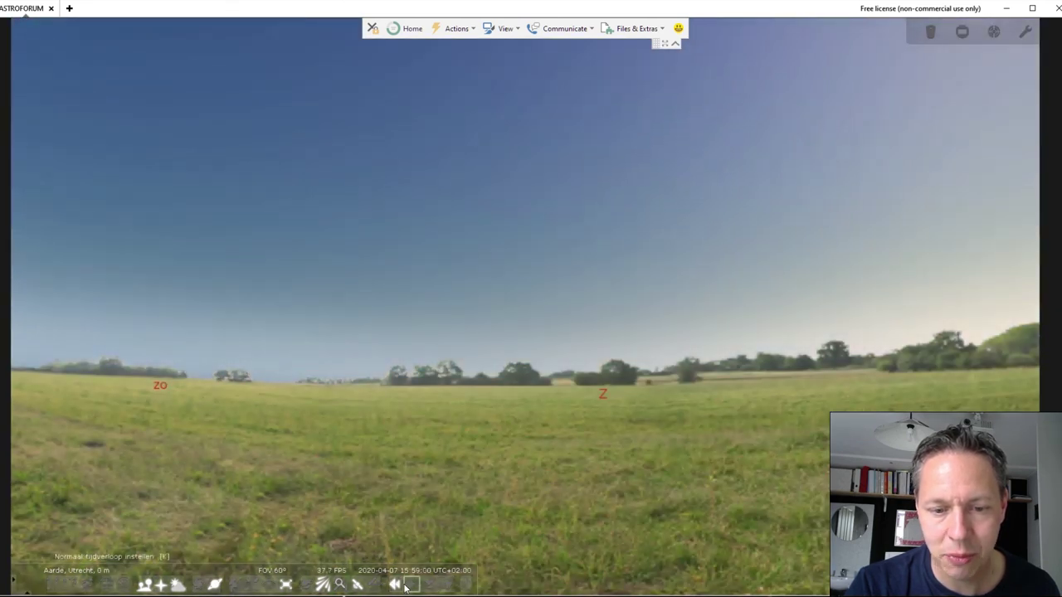
{"action": "left_click", "coordinate": [394, 587]}
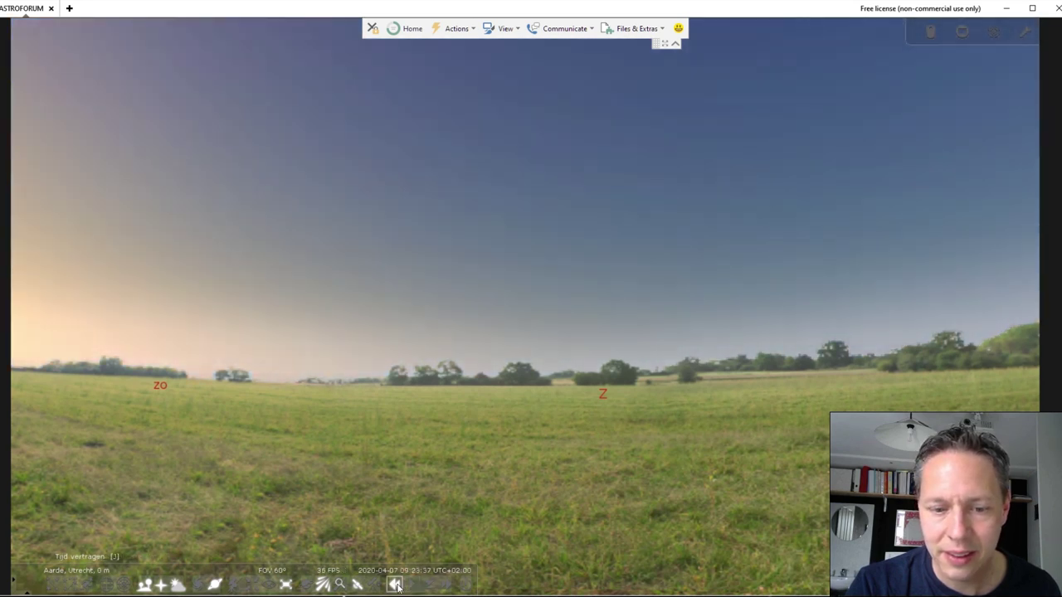
{"action": "left_click", "coordinate": [412, 586]}
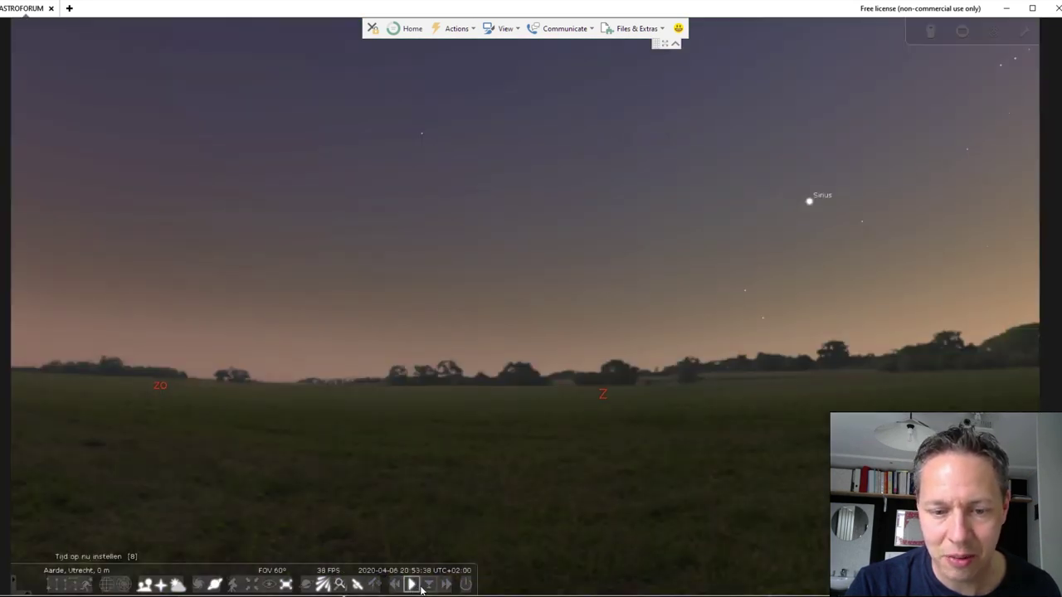
{"action": "left_click", "coordinate": [445, 586]}
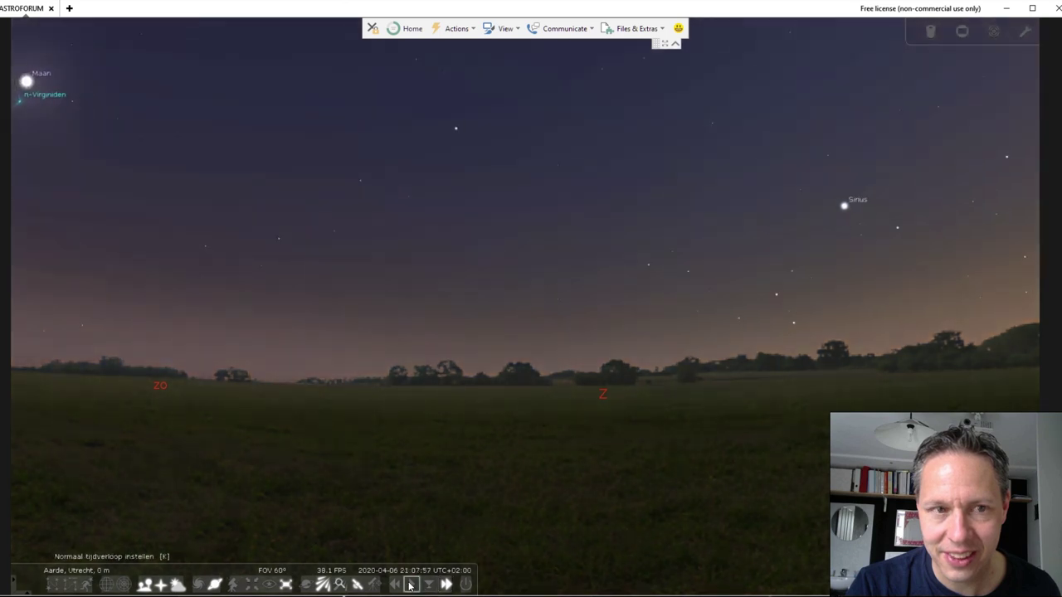
Pan the sky view with the arrow keys to bring the Moon into view.
{"action": "key", "text": "Left"}
{"action": "key", "text": "Up"}
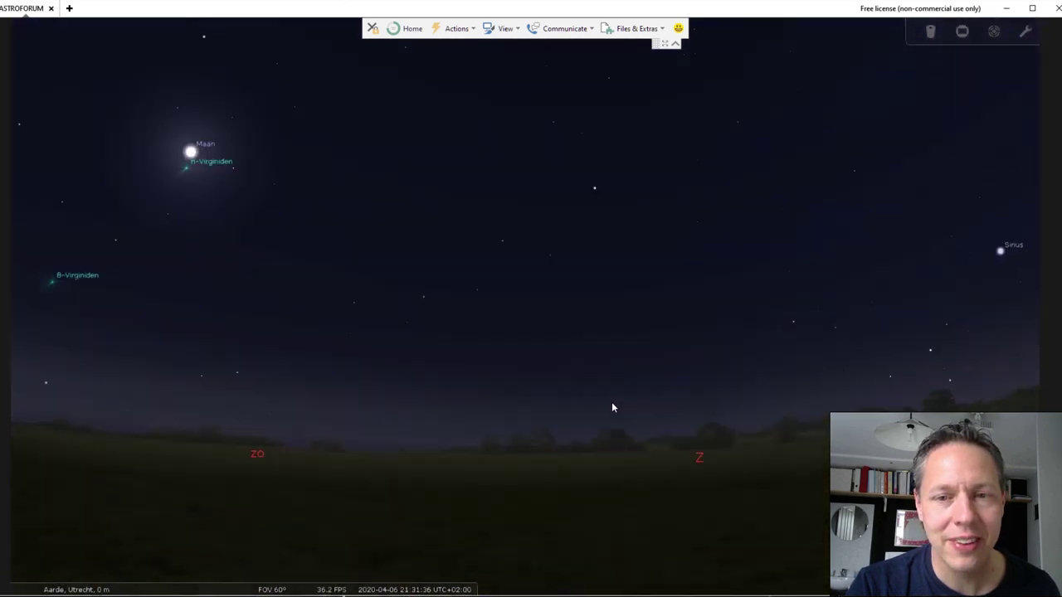
{"action": "key", "text": "Right"}
{"action": "key", "text": "Down"}
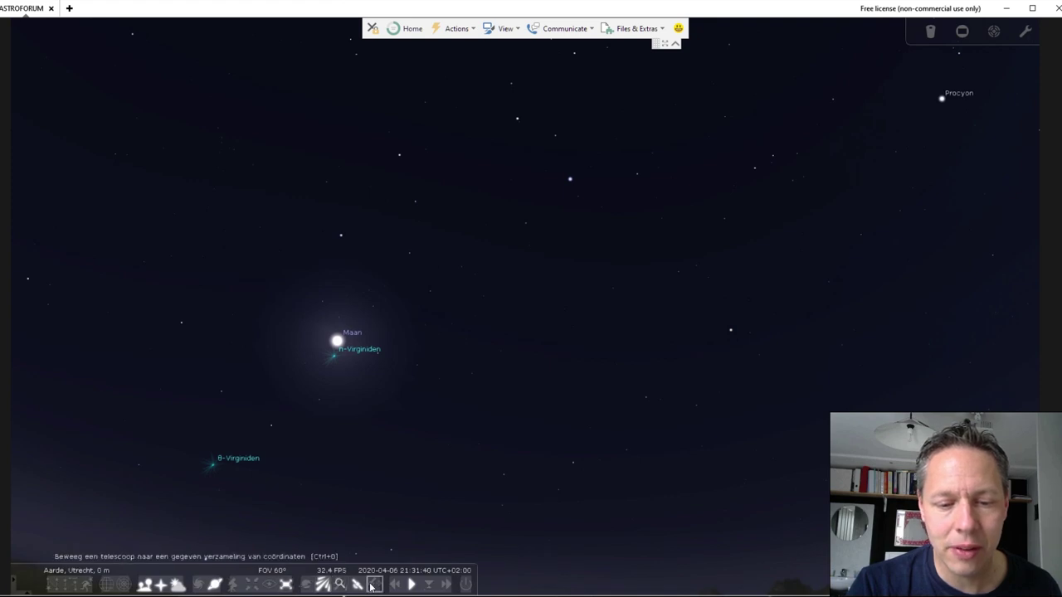
In Telescopen configureren, connect the astroforum ASCOM telescope and select it in the list.
{"action": "left_click", "coordinate": [374, 586]}
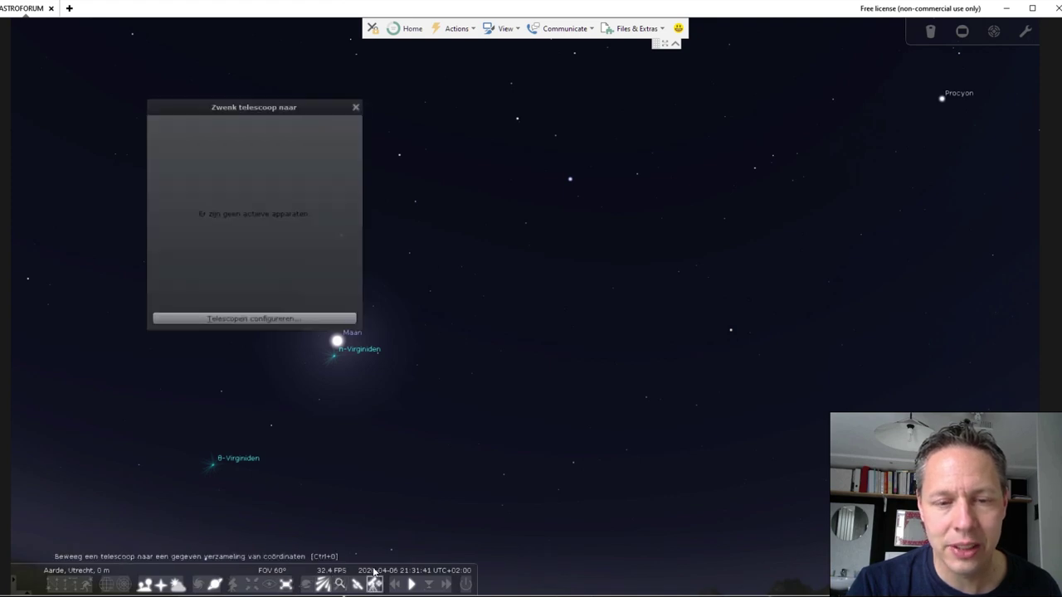
{"action": "left_click", "coordinate": [247, 318]}
{"action": "left_click_drag", "start_coordinate": [228, 79], "coordinate": [543, 111]}
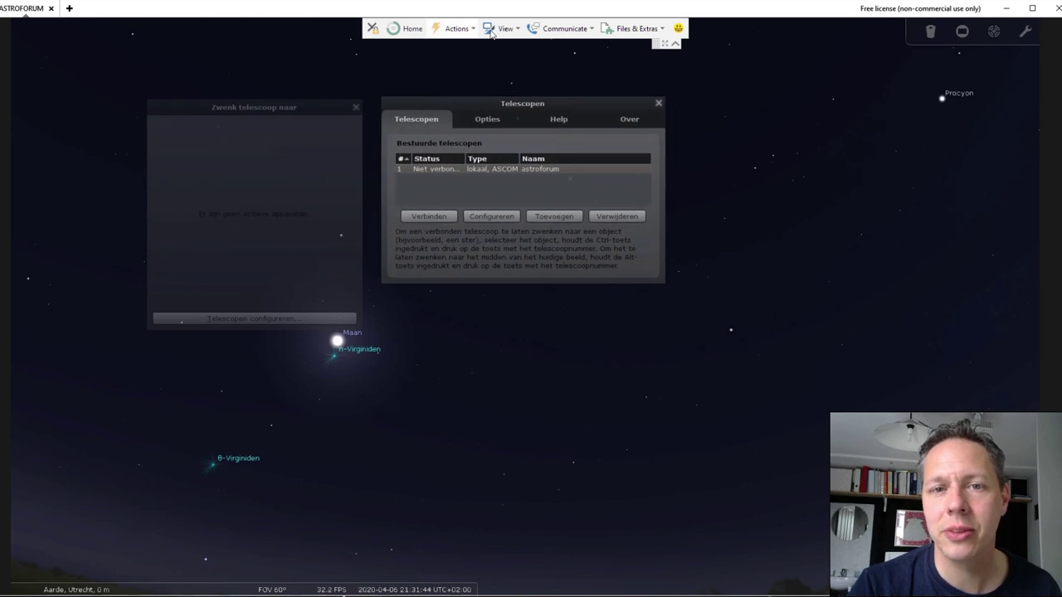
{"action": "left_click", "coordinate": [433, 215]}
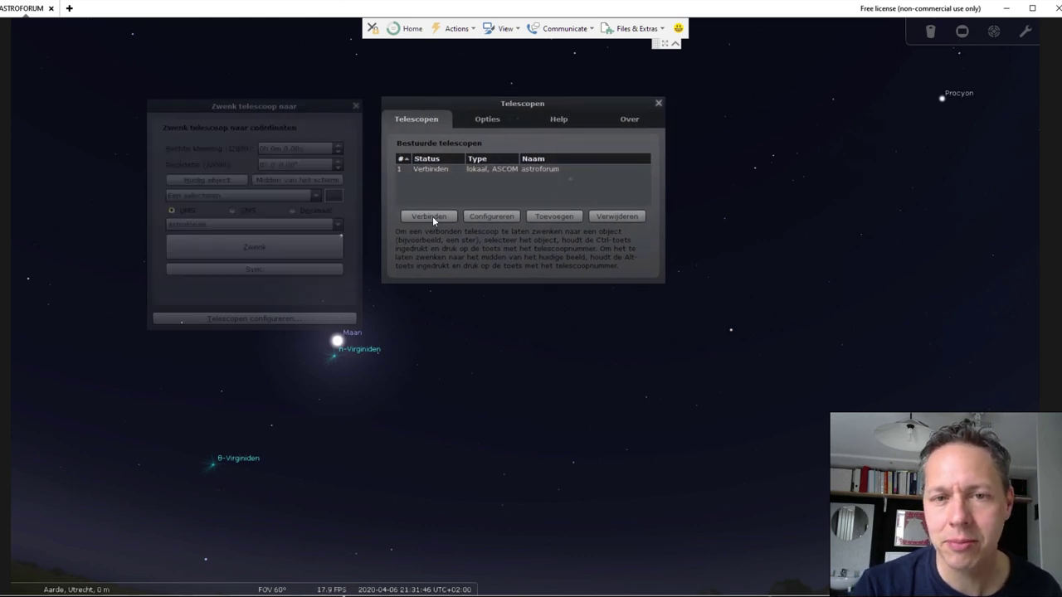
{"action": "left_click", "coordinate": [354, 106]}
{"action": "left_click_drag", "start_coordinate": [508, 102], "coordinate": [431, 102]}
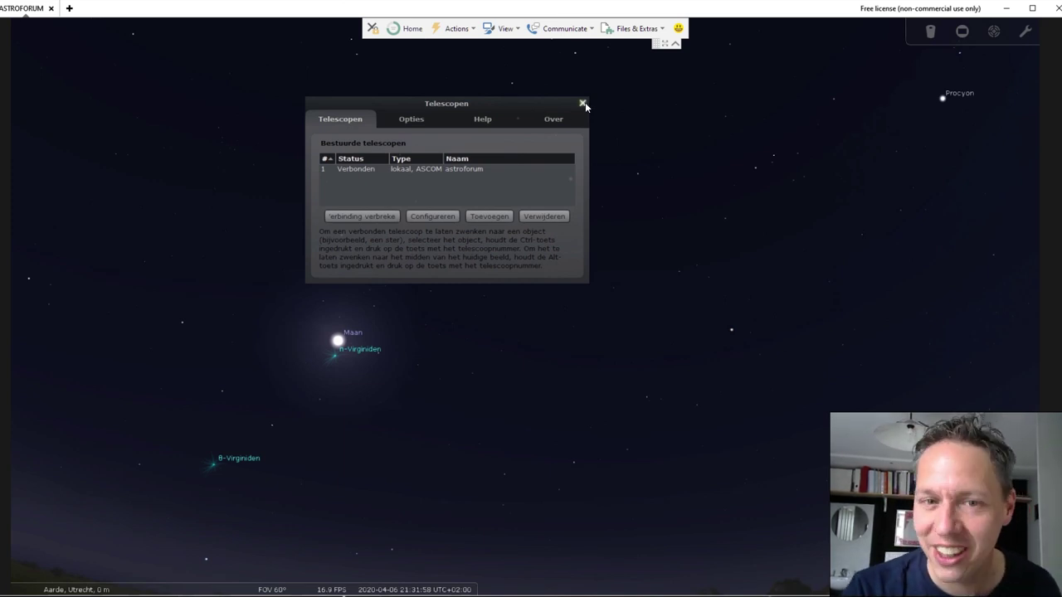
{"action": "left_click", "coordinate": [357, 171]}
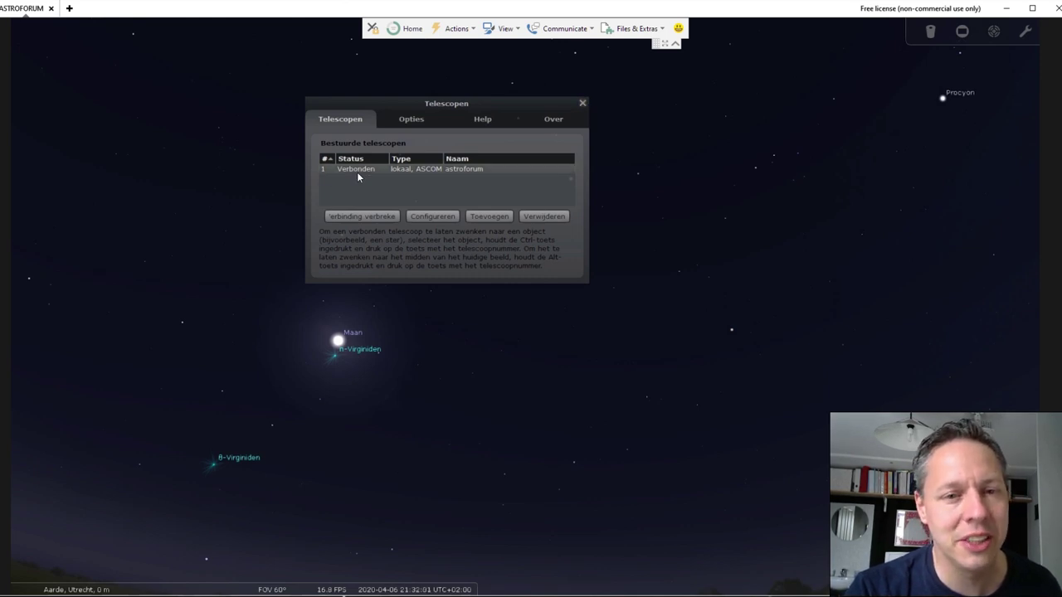
Close the Telescopen dialog and select the Moon to display its details.
{"action": "left_click", "coordinate": [583, 103]}
{"action": "left_click_drag", "start_coordinate": [378, 293], "coordinate": [390, 398]}
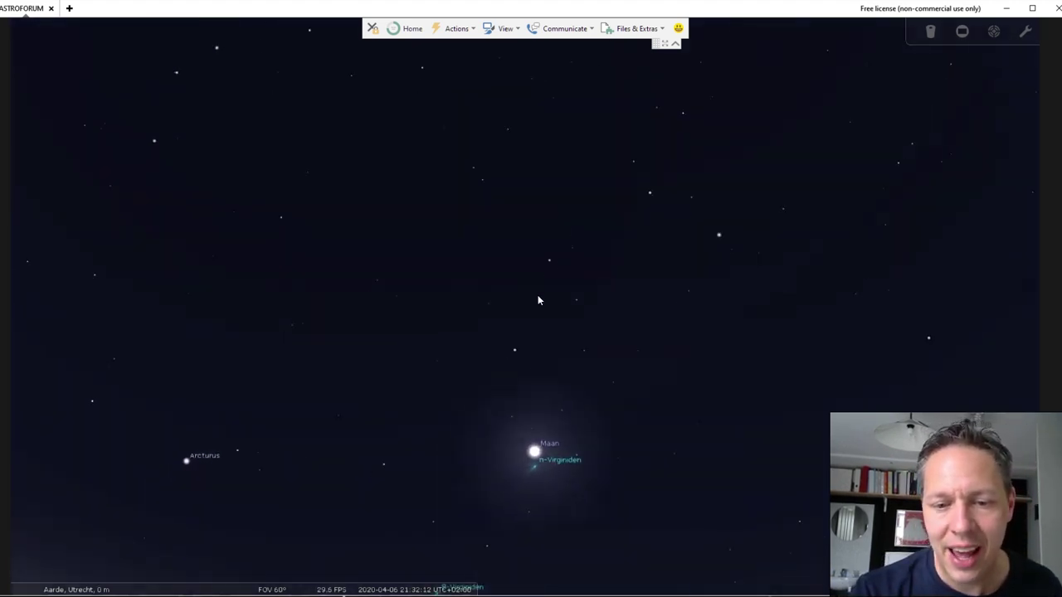
{"action": "left_click", "coordinate": [534, 378]}
{"action": "left_click_drag", "start_coordinate": [439, 368], "coordinate": [419, 296]}
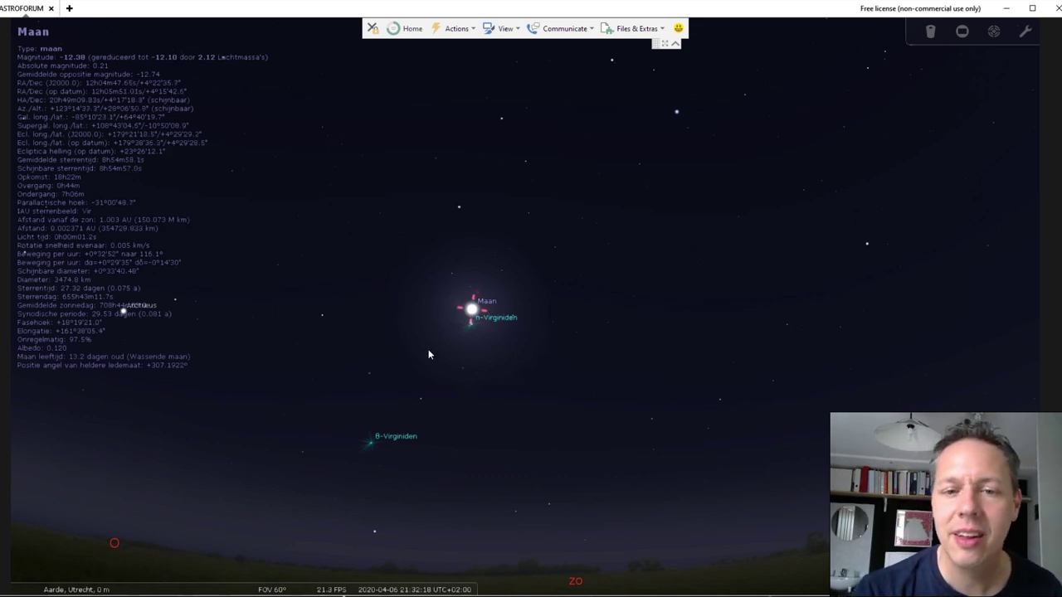
{"action": "left_click_drag", "start_coordinate": [429, 351], "coordinate": [732, 495]}
{"action": "left_click_drag", "start_coordinate": [462, 387], "coordinate": [524, 353]}
Zoom and pan around the Moon until the astroforum reticle rests on it.
{"action": "scroll", "coordinate": [524, 353], "scroll_direction": "down", "scroll_amount": 5}
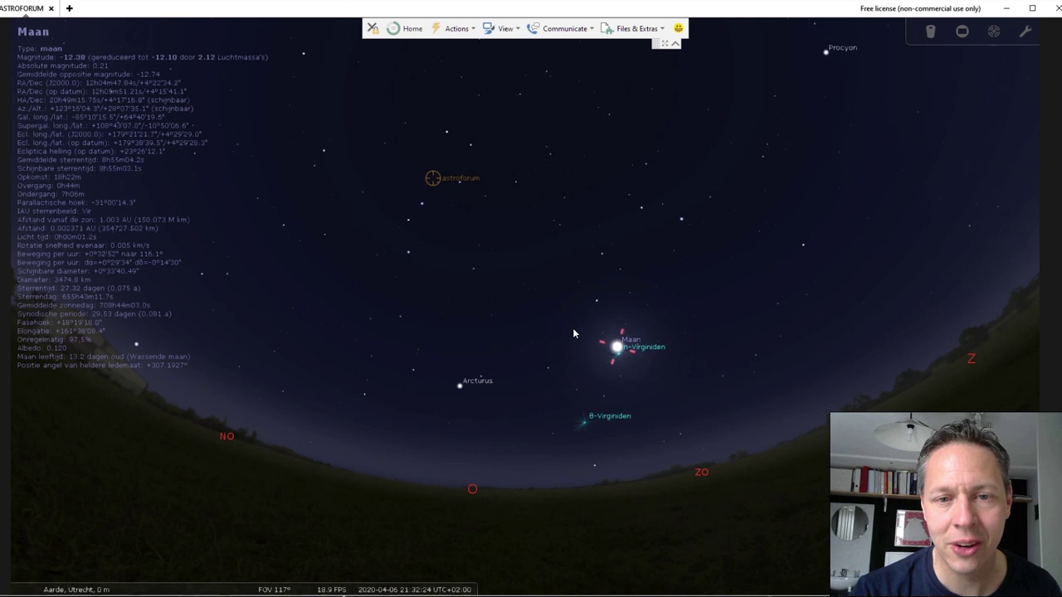
{"action": "left_click_drag", "start_coordinate": [572, 327], "coordinate": [560, 313]}
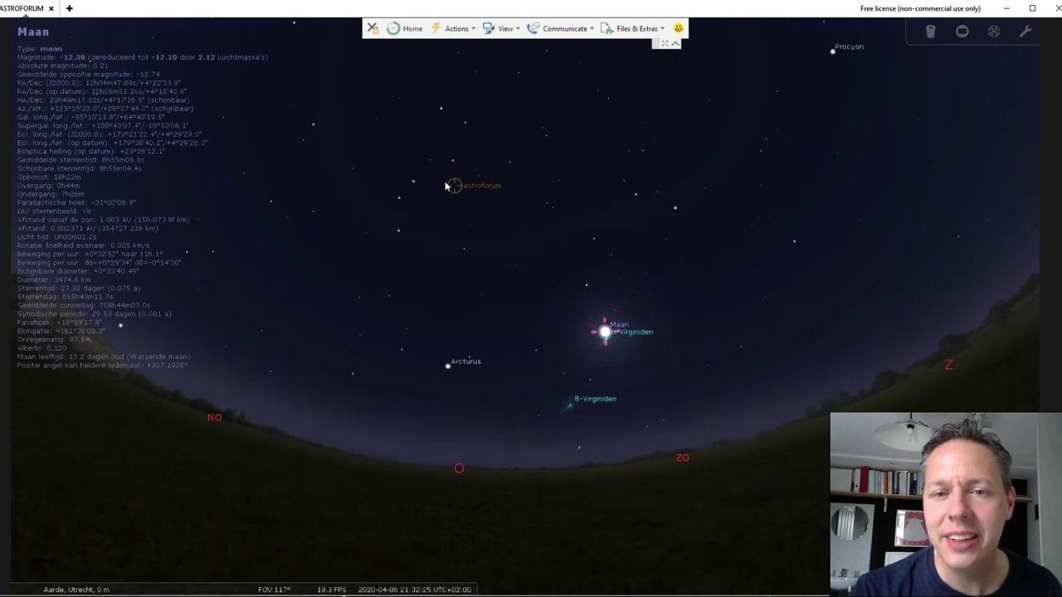
{"action": "scroll", "coordinate": [535, 309], "scroll_direction": "up", "scroll_amount": 3}
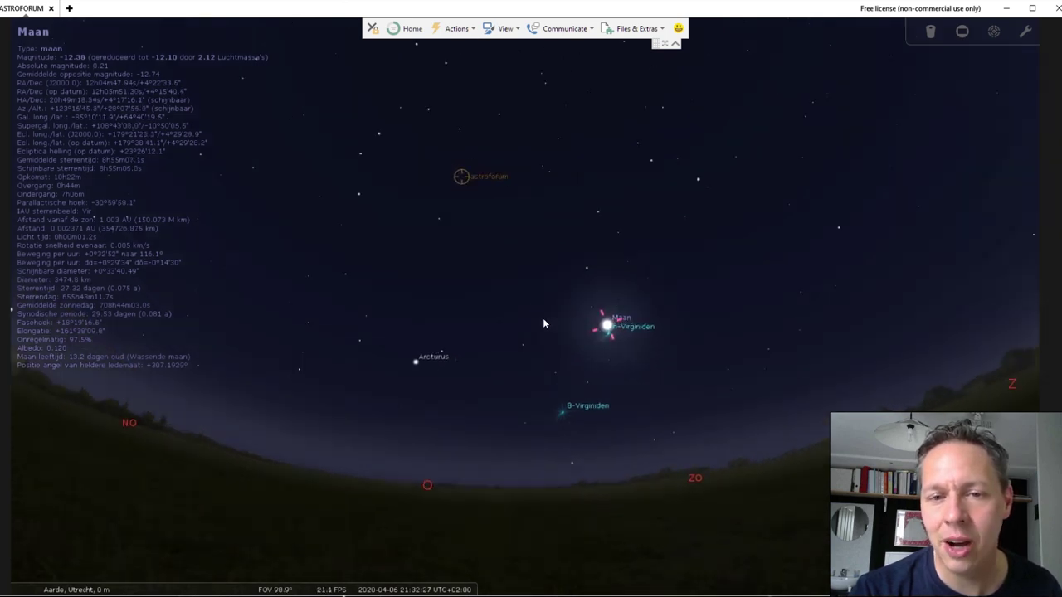
{"action": "scroll", "coordinate": [548, 370], "scroll_direction": "up", "scroll_amount": 4}
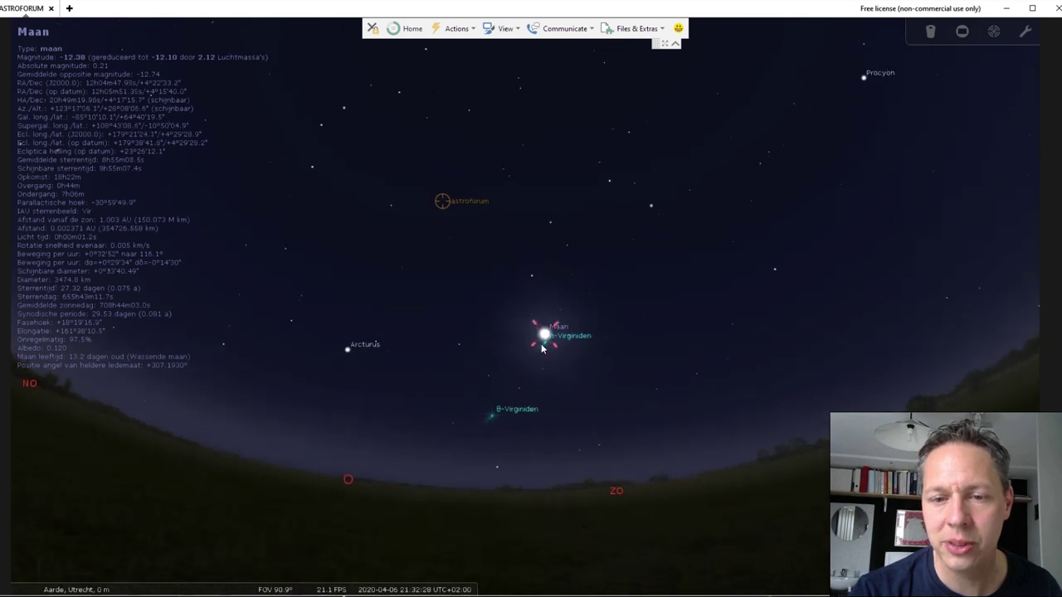
{"action": "scroll", "coordinate": [547, 427], "scroll_direction": "up", "scroll_amount": 3}
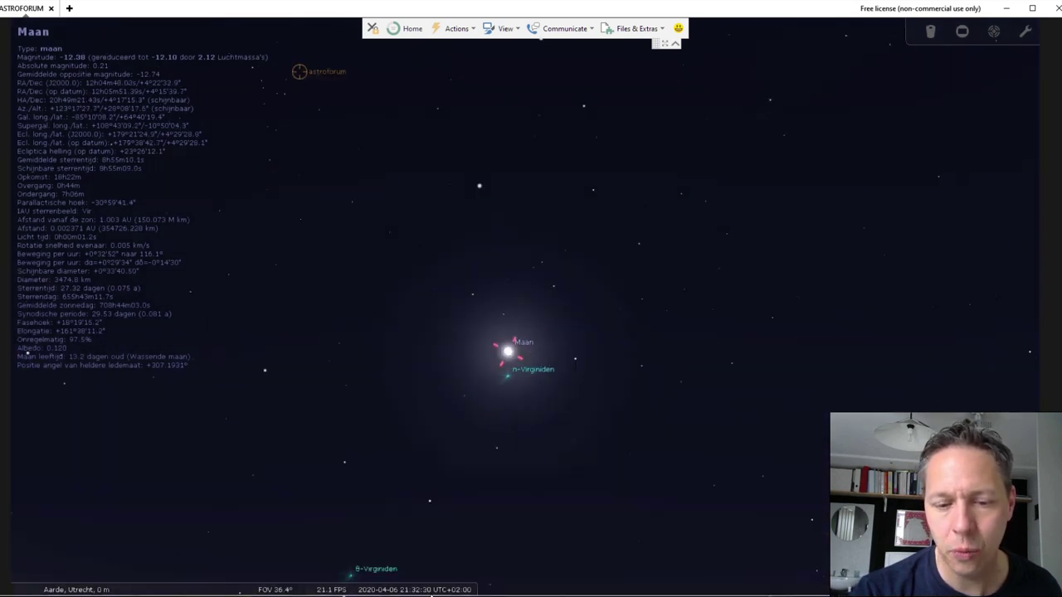
{"action": "mouse_move", "coordinate": [410, 584]}
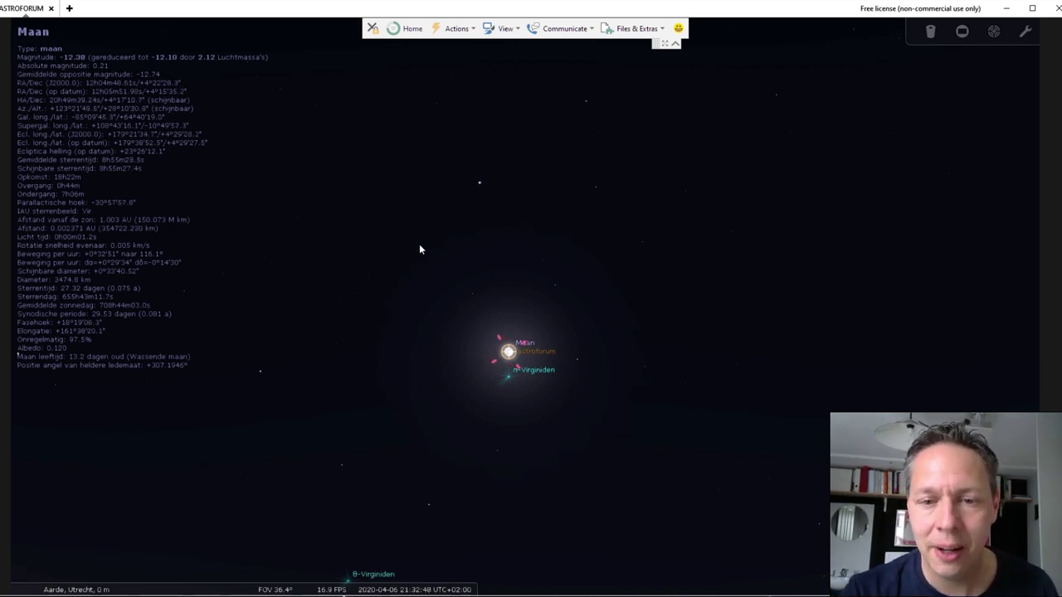
{"action": "key", "text": "Up"}
{"action": "key", "text": "Left"}
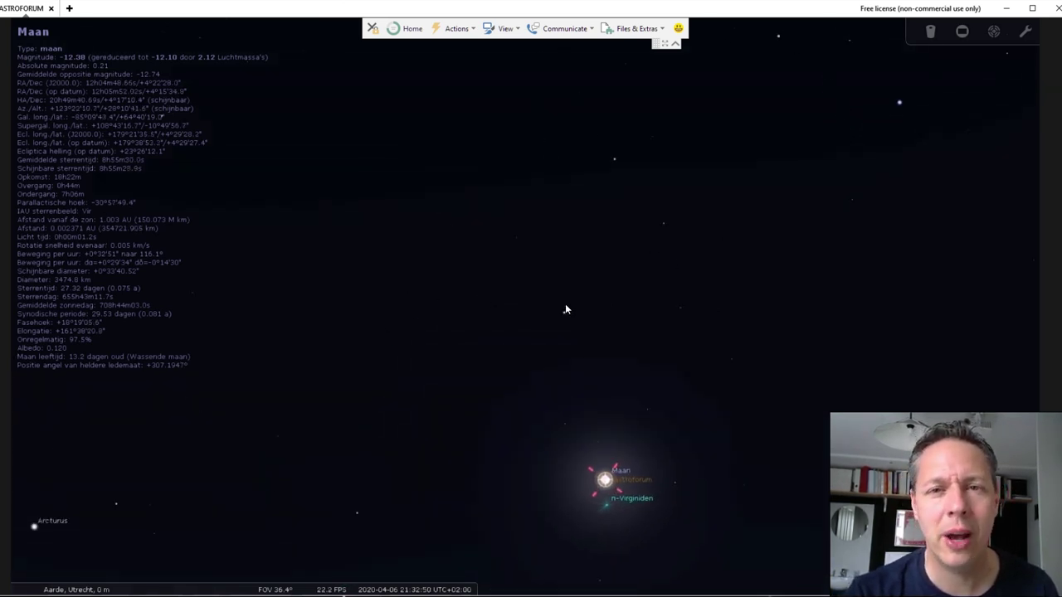
{"action": "scroll", "coordinate": [576, 304], "scroll_direction": "down", "scroll_amount": 2}
{"action": "scroll", "coordinate": [576, 304], "scroll_direction": "down", "scroll_amount": 1}
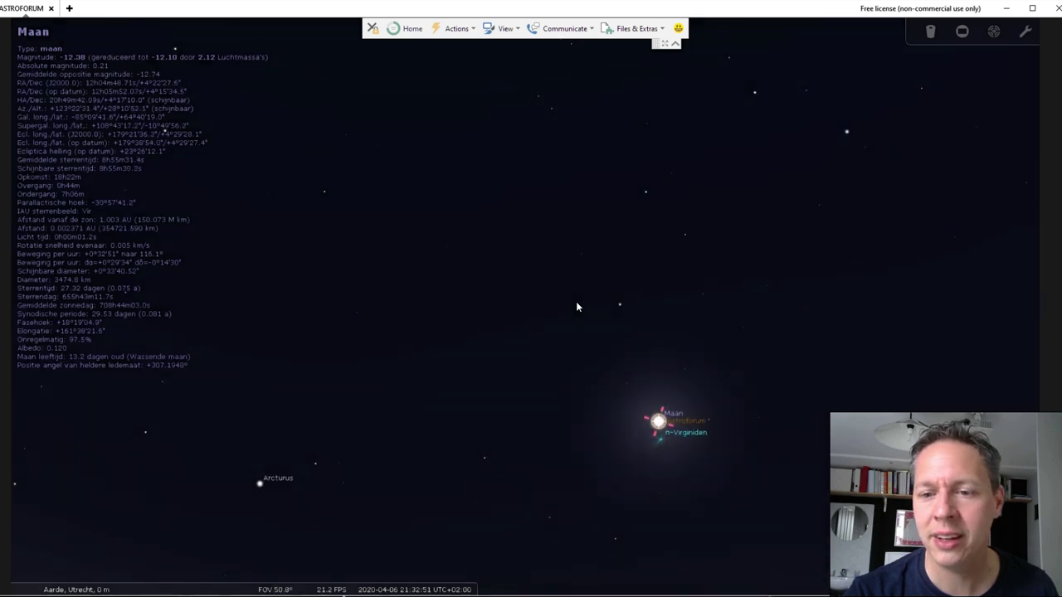
{"action": "scroll", "coordinate": [576, 304], "scroll_direction": "up", "scroll_amount": 1}
{"action": "left_click_drag", "start_coordinate": [586, 351], "coordinate": [526, 321]}
{"action": "scroll", "coordinate": [526, 321], "scroll_direction": "down", "scroll_amount": 4}
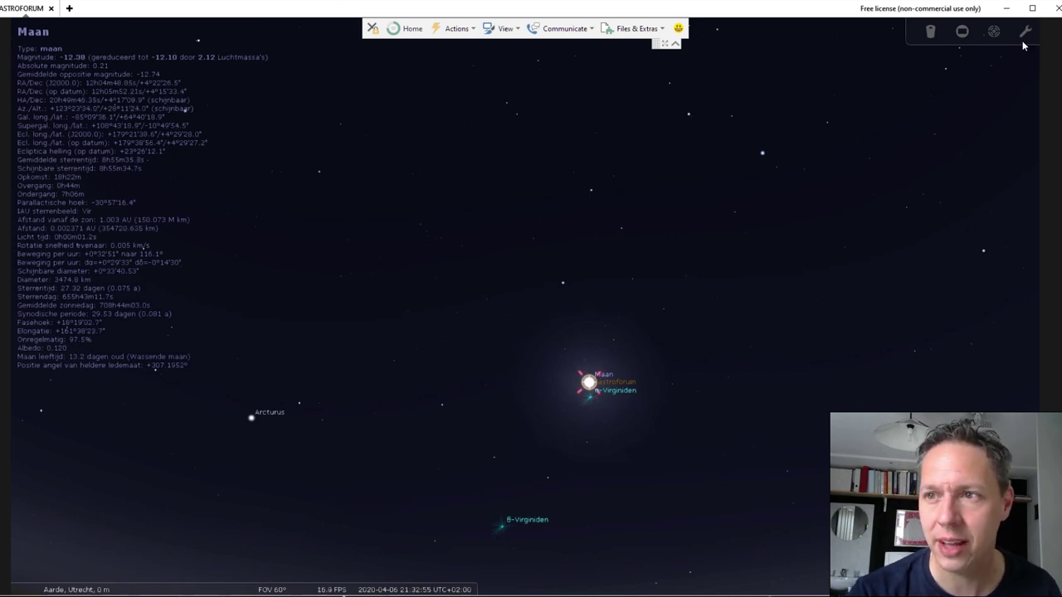
Close the ASTROFORUM remote session and acknowledge the sponsored-session notice.
{"action": "left_click", "coordinate": [1057, 8]}
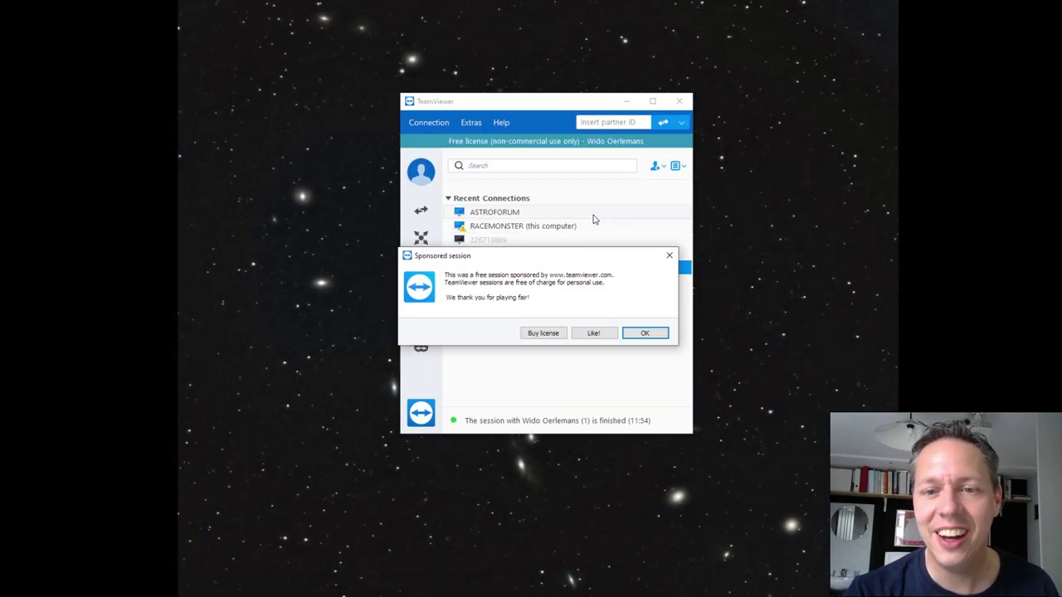
{"action": "left_click", "coordinate": [635, 333]}
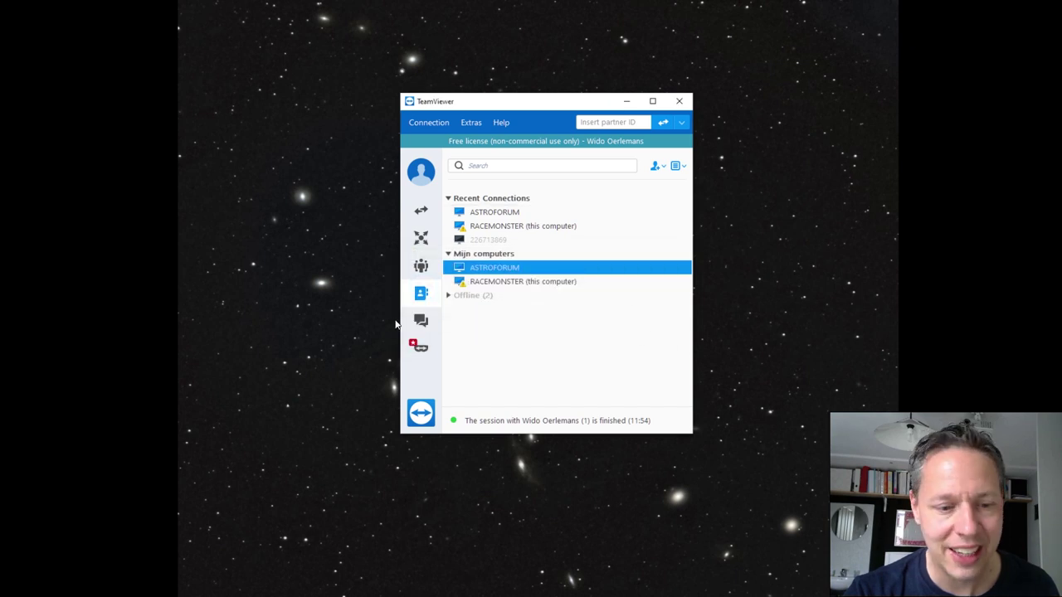